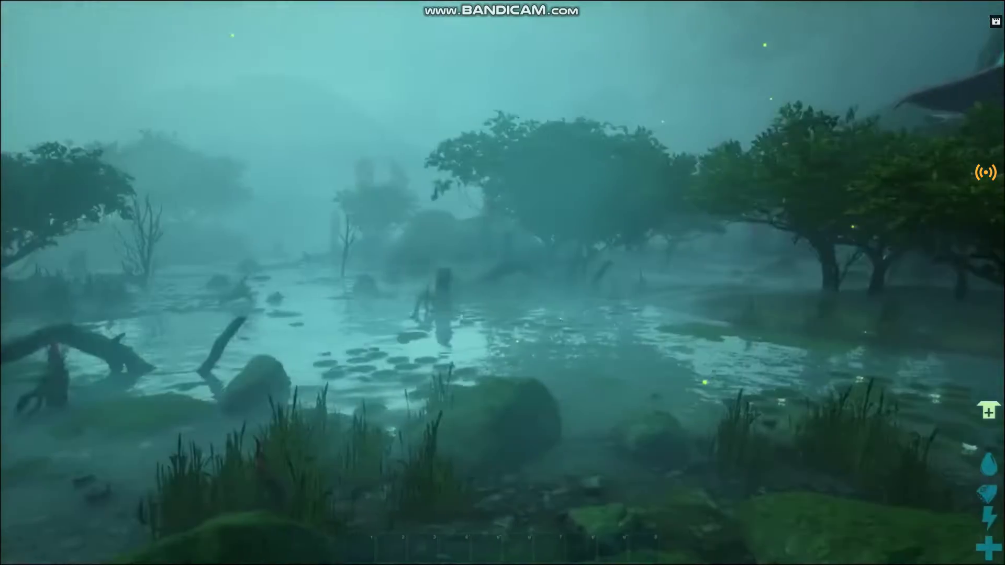
# Review the game's sound, graphics and camera settings, then close them and resume play
pyautogui.press('Escape')
pyautogui.click(497, 178)
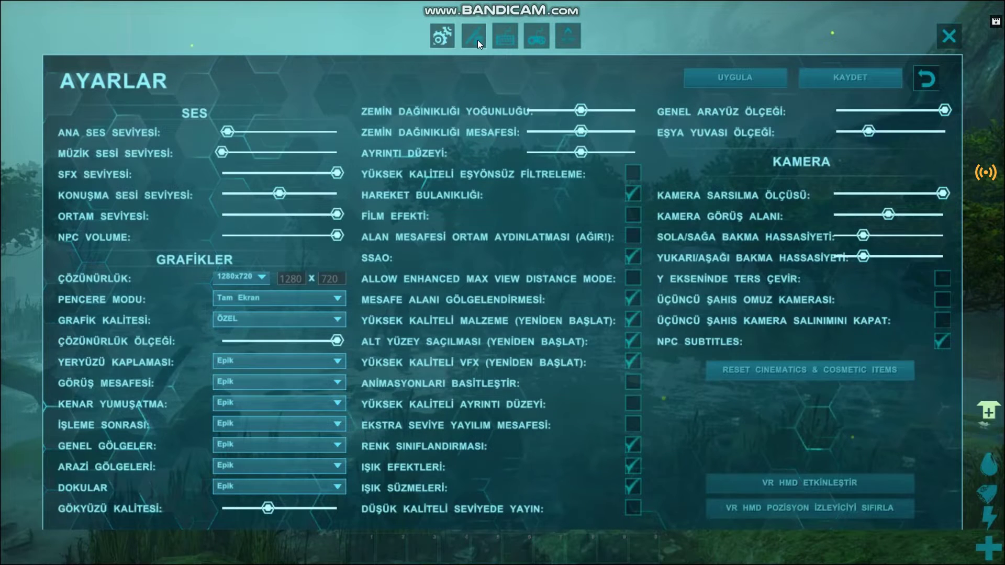
pyautogui.click(949, 35)
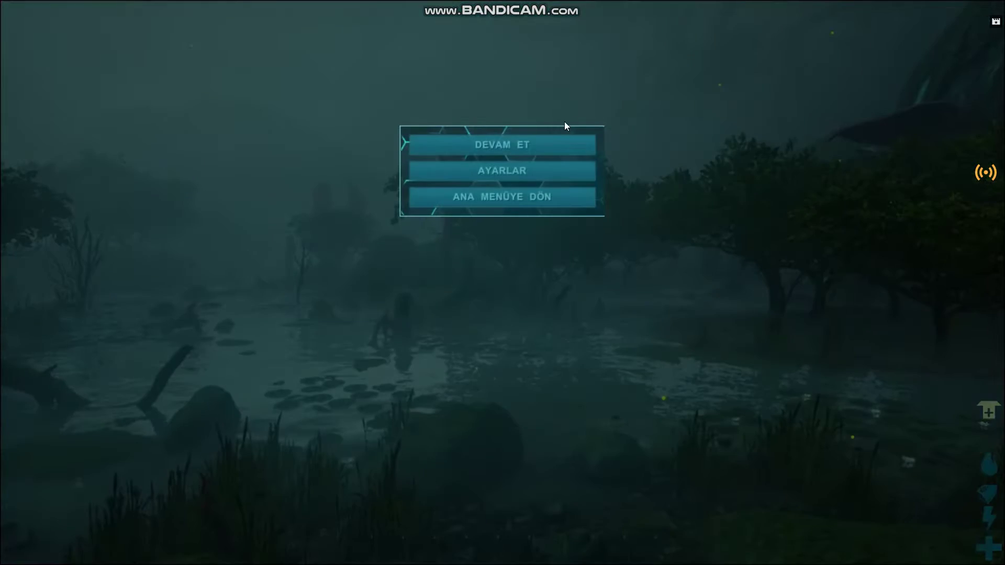
pyautogui.click(521, 151)
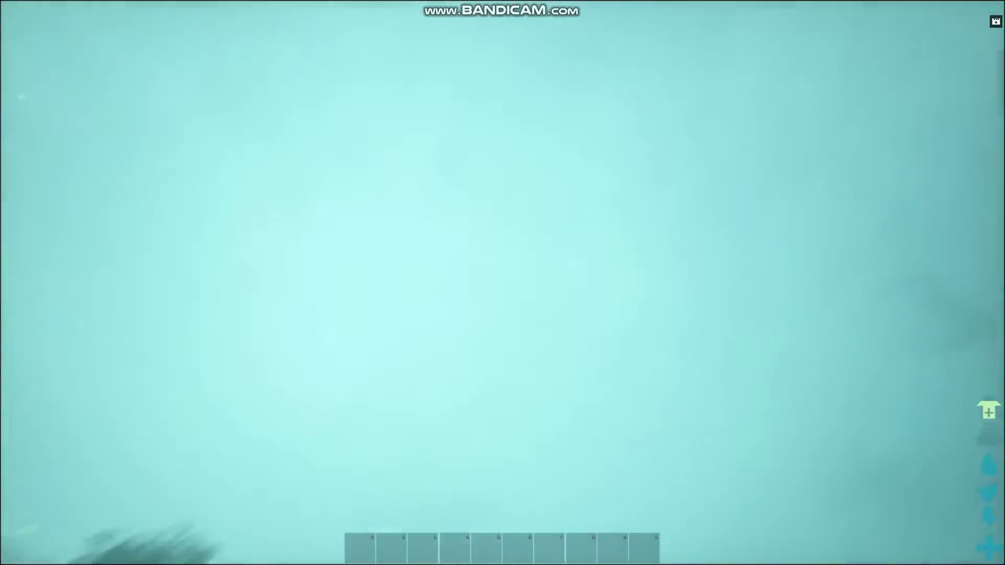
# Return to the game's main menu and open the Steam overlay's web browser
pyautogui.press('Escape')
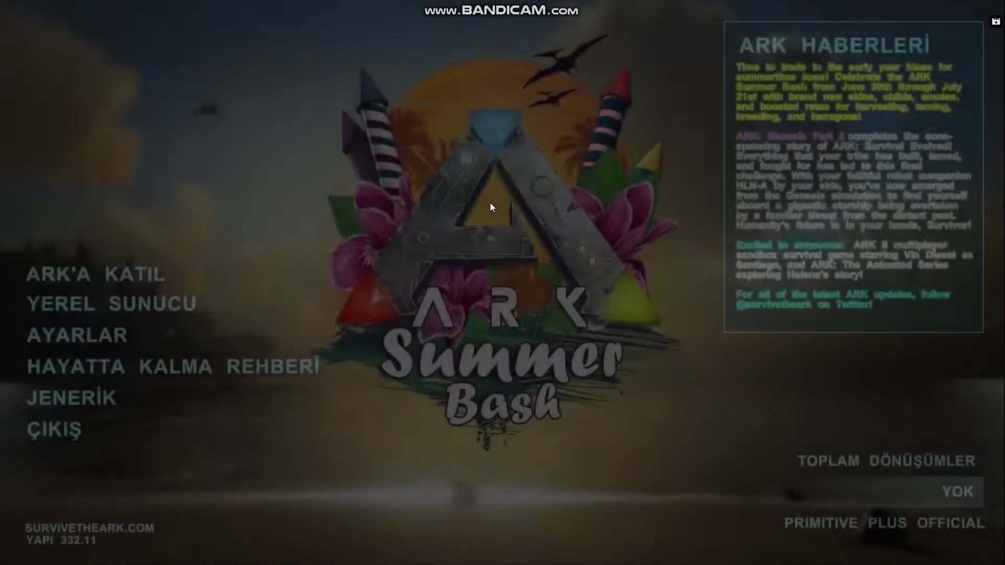
pyautogui.hotkey('shift', 'Tab')
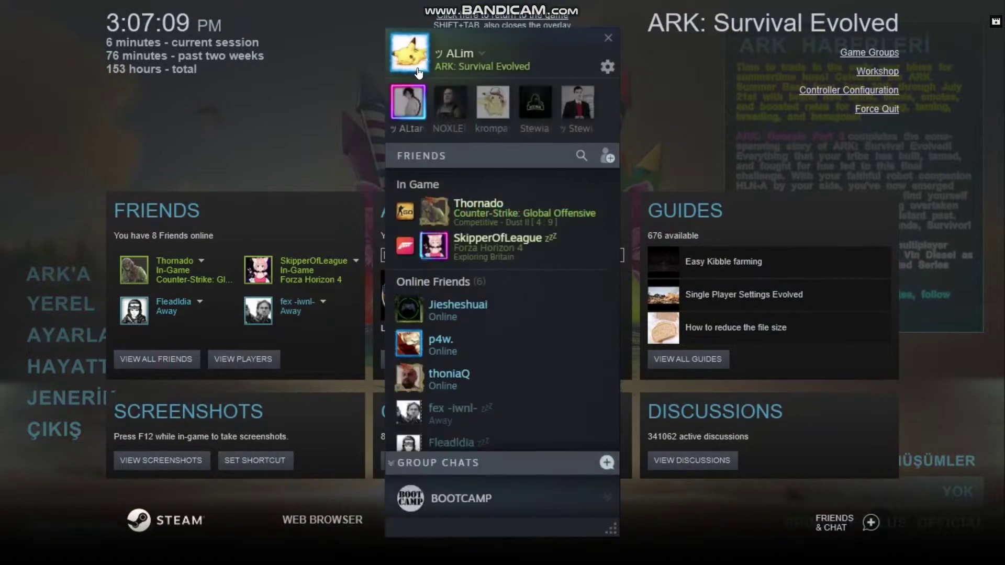
pyautogui.click(321, 520)
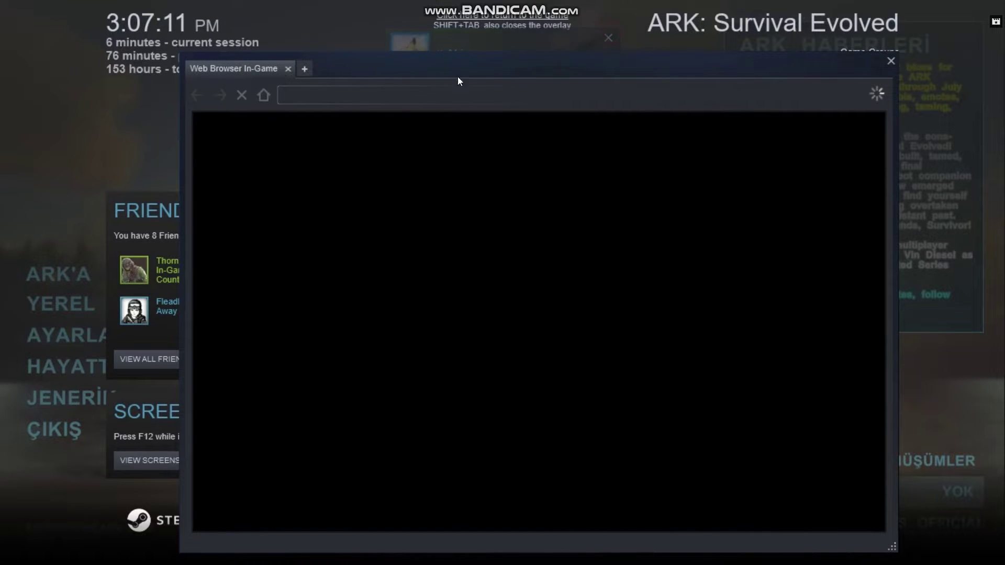
# Load texteditor.co in the overlay's web browser
pyautogui.click(569, 100)
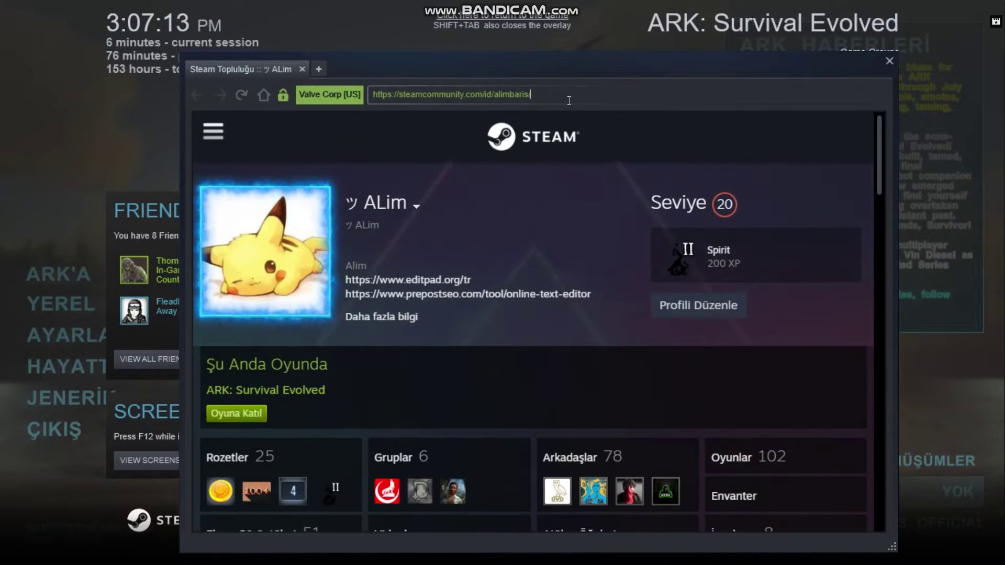
pyautogui.press('BackSpace')
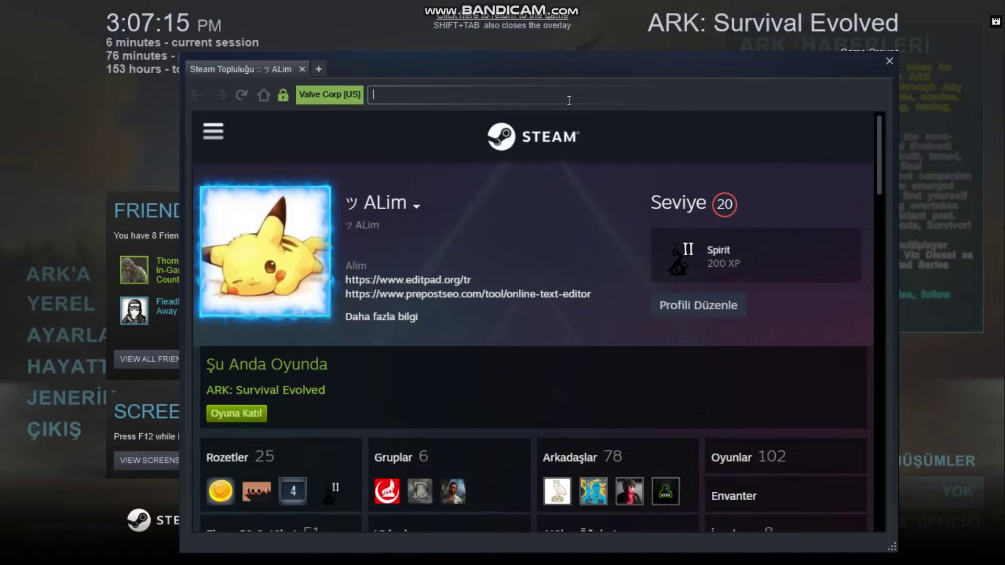
pyautogui.write('texteditor')
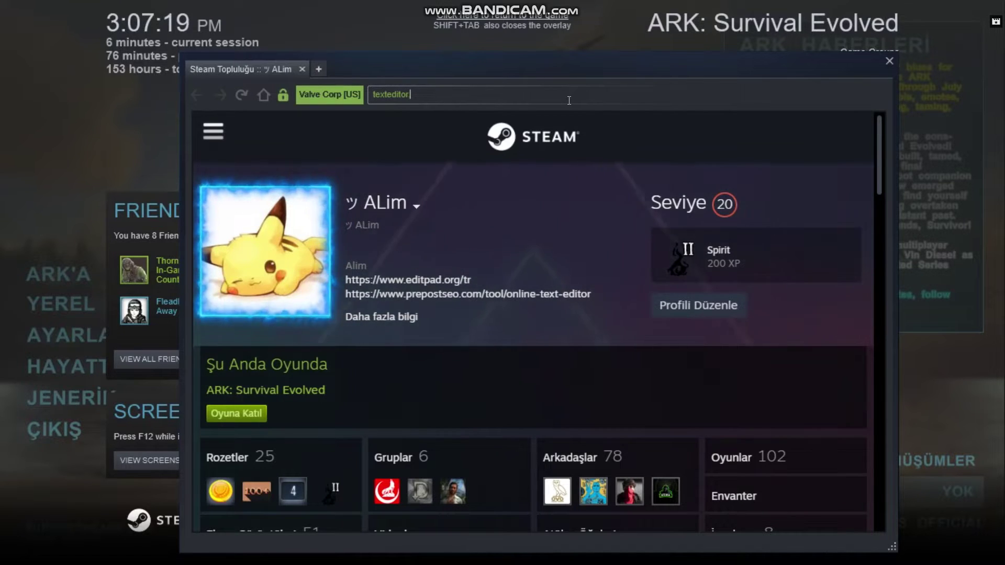
pyautogui.write('.co')
pyautogui.press('Return')
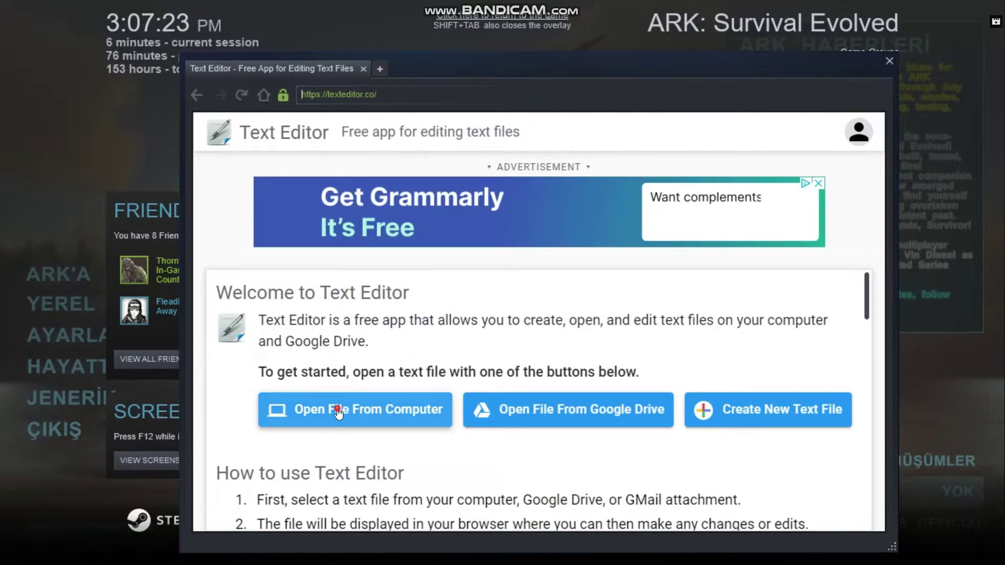
# Open ConsoleVariables.ini from the computer's steamapps\common\ARK\Engine\Config folder in the online text editor
pyautogui.click(337, 410)
pyautogui.doubleClick(328, 304)
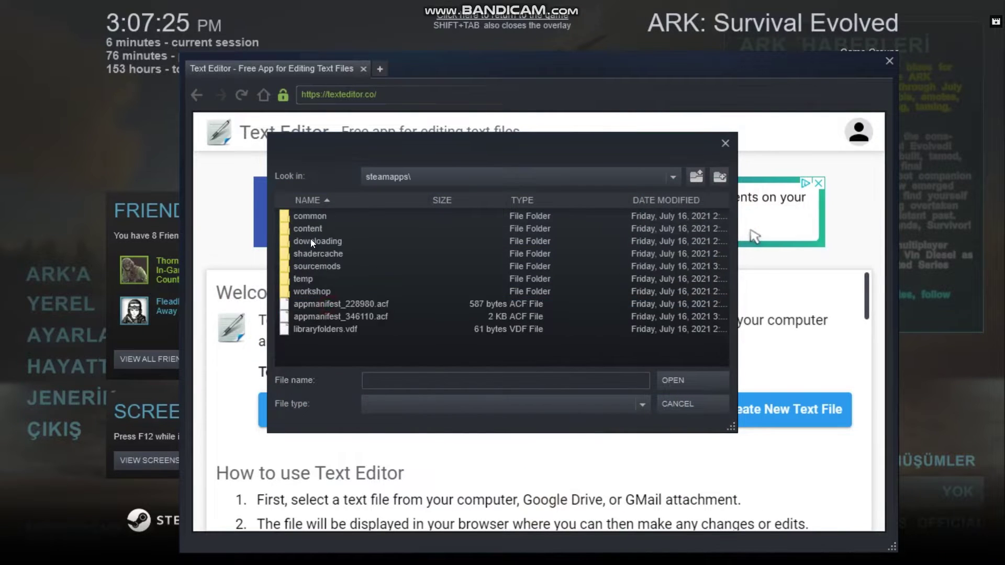
pyautogui.doubleClick(309, 215)
pyautogui.doubleClick(310, 217)
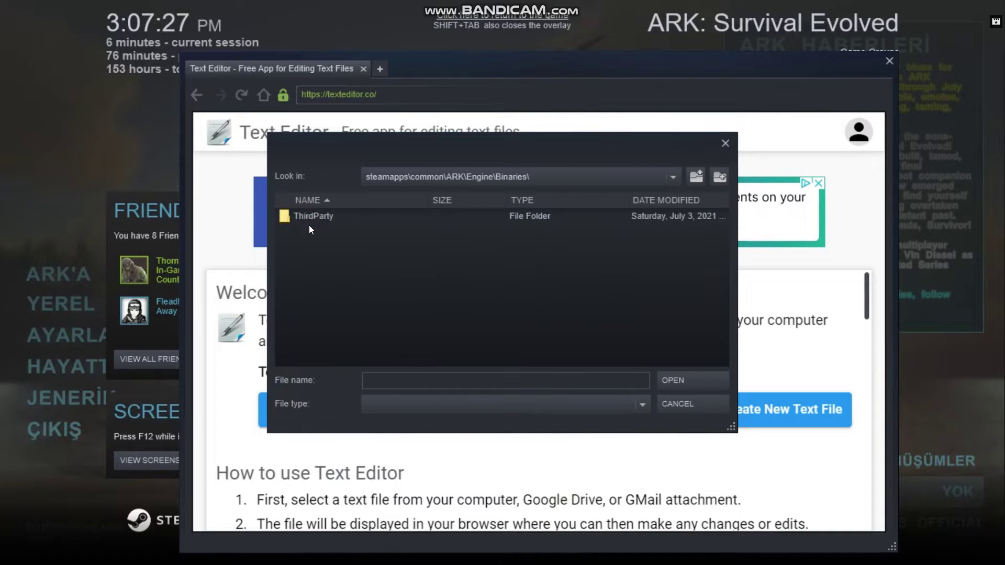
pyautogui.click(697, 176)
pyautogui.click(309, 229)
pyautogui.doubleClick(309, 229)
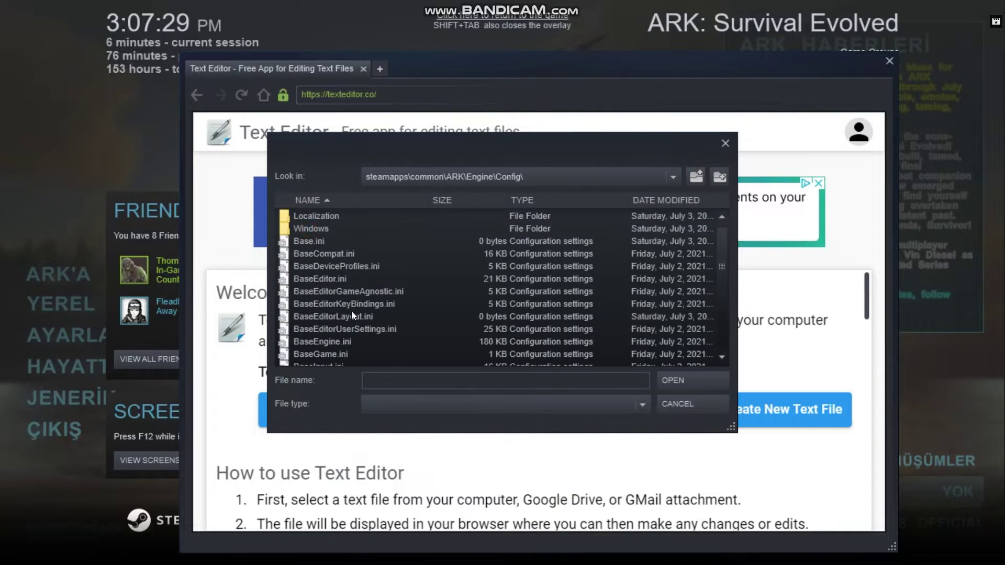
pyautogui.scroll(-2, 343, 315)
pyautogui.doubleClick(349, 350)
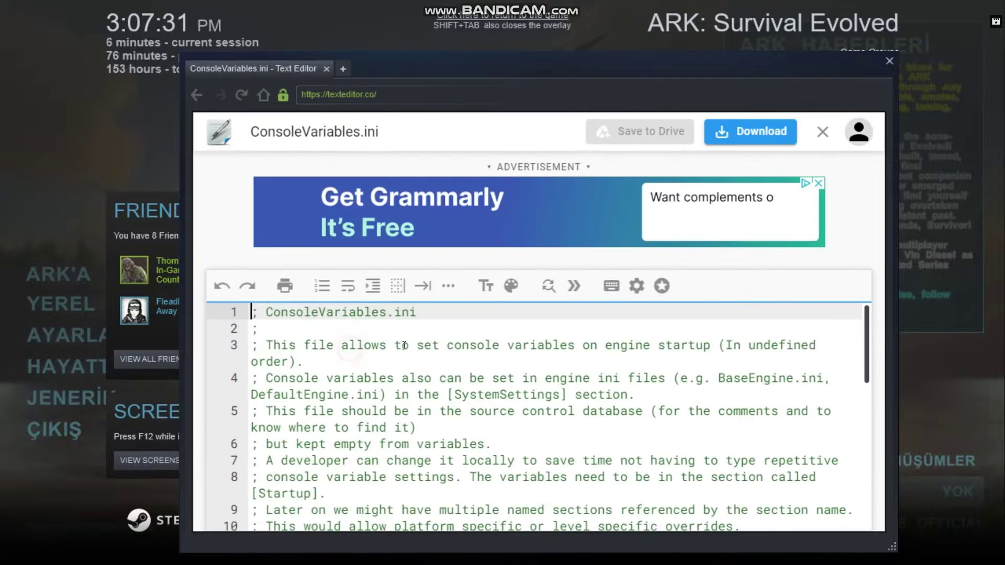
# Delete the entire existing contents of ConsoleVariables.ini
pyautogui.moveTo(870, 337); pyautogui.dragTo(851, 325)
pyautogui.scroll(1, 851, 325)
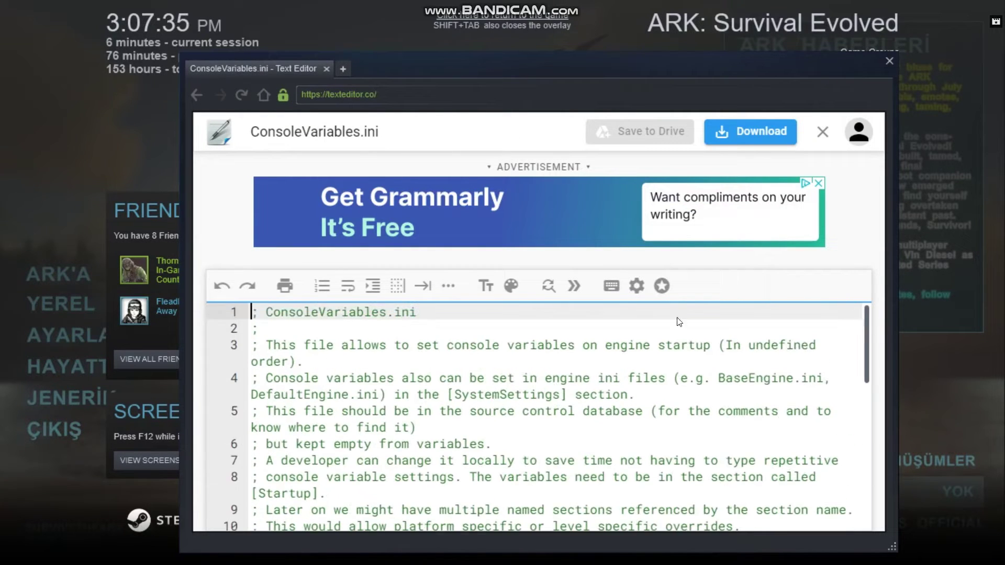
pyautogui.click(492, 411)
pyautogui.hotkey('ctrl', 'a')
pyautogui.press('BackSpace')
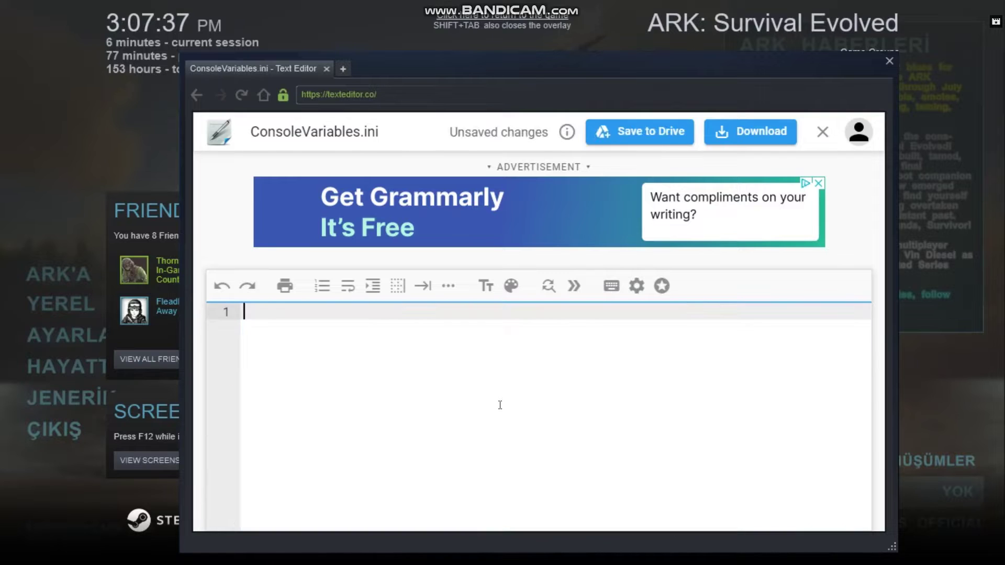
pyautogui.click(343, 68)
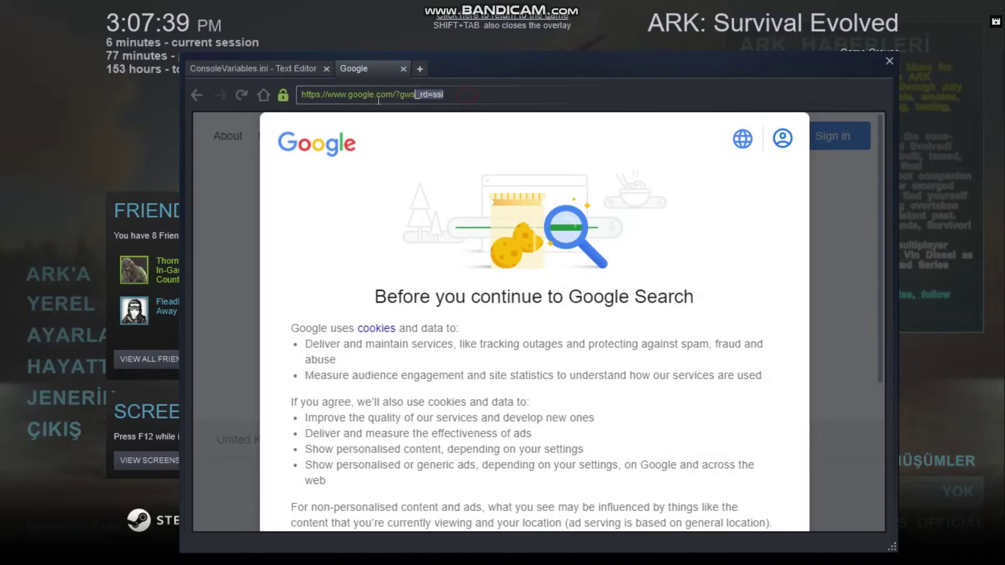
pyautogui.moveTo(379, 99); pyautogui.dragTo(326, 96)
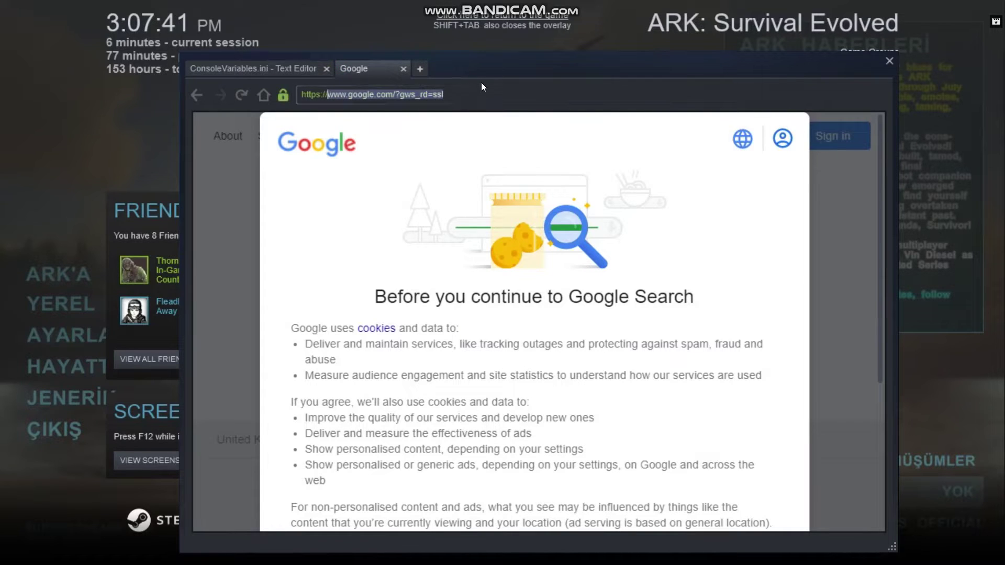
pyautogui.write('dicorc.com')
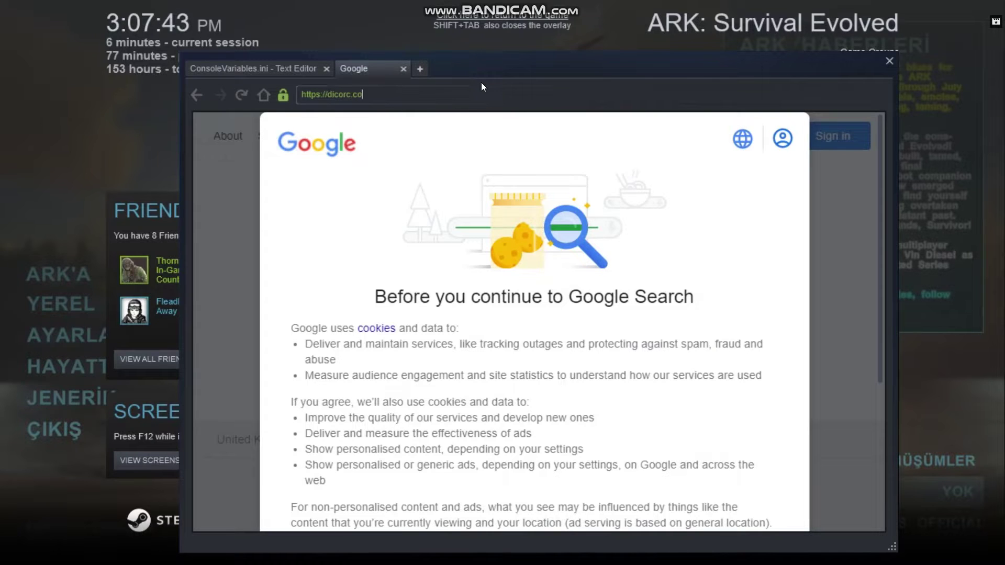
pyautogui.press('Return')
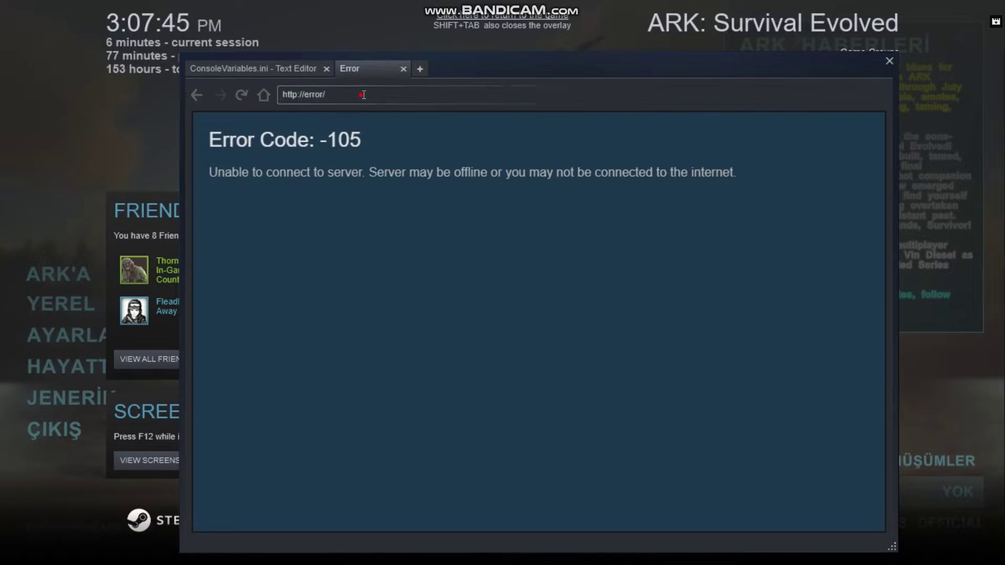
pyautogui.moveTo(343, 93); pyautogui.dragTo(306, 95)
pyautogui.rightClick(307, 99)
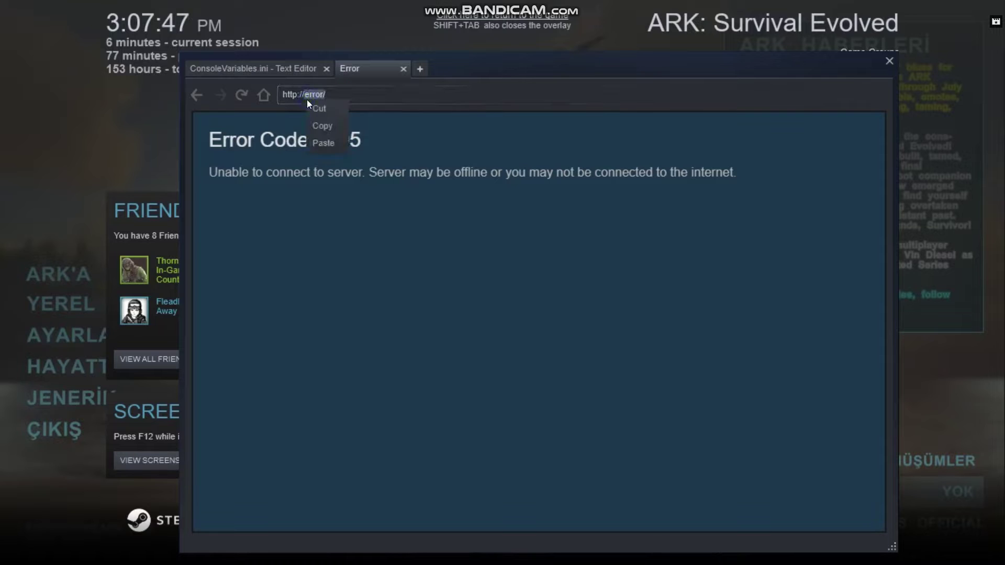
pyautogui.click(364, 93)
pyautogui.press('BackSpace')
pyautogui.press('BackSpace')
pyautogui.press('BackSpace')
pyautogui.press('BackSpace')
pyautogui.press('BackSpace')
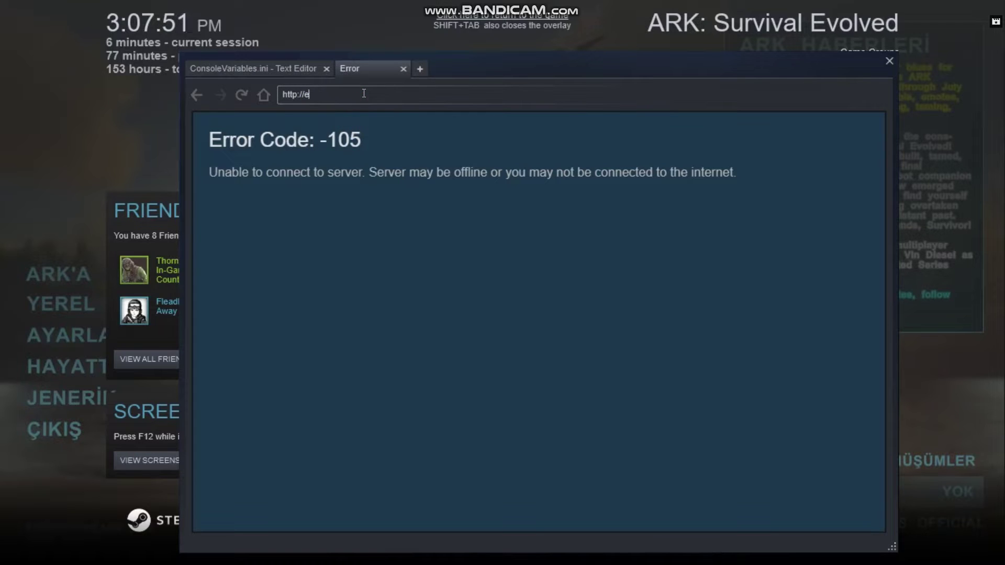
pyautogui.write('dicord.com')
pyautogui.press('Return')
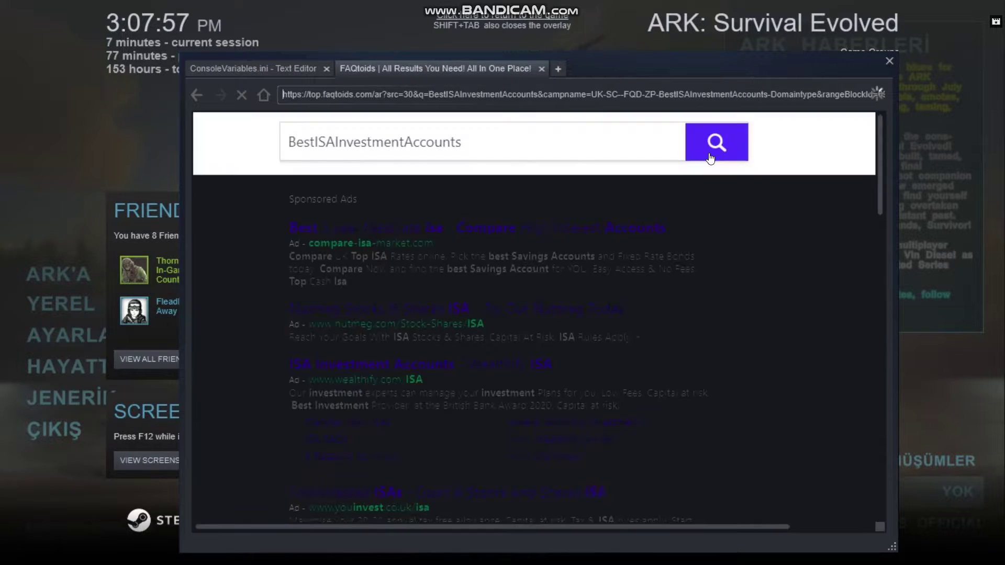
# Replace the wrong page with a new browser tab, load discord.com and log in to Discord
pyautogui.click(558, 69)
pyautogui.click(541, 69)
pyautogui.moveTo(397, 100); pyautogui.dragTo(329, 99)
pyautogui.write('discor')
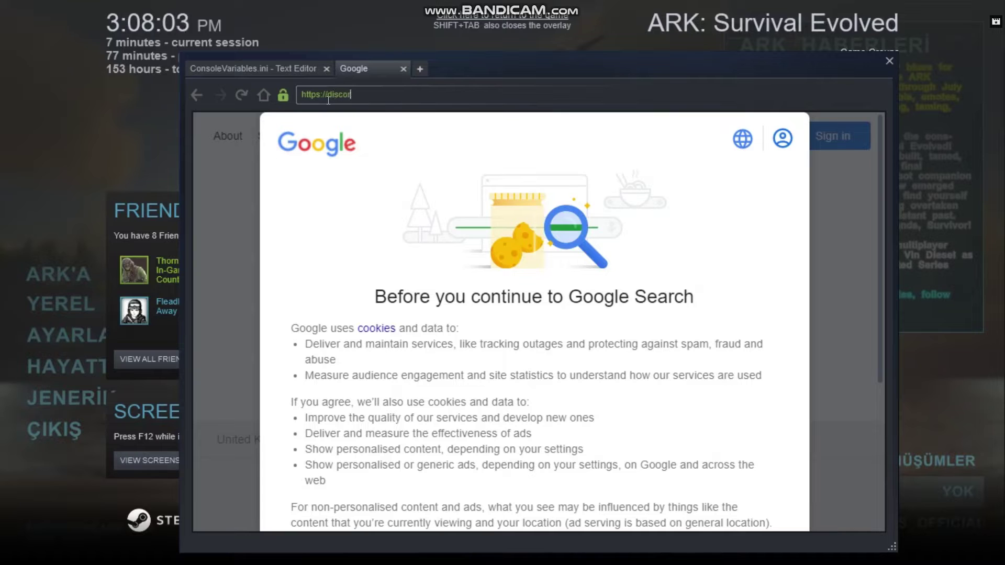
pyautogui.write('d.com')
pyautogui.press('Return')
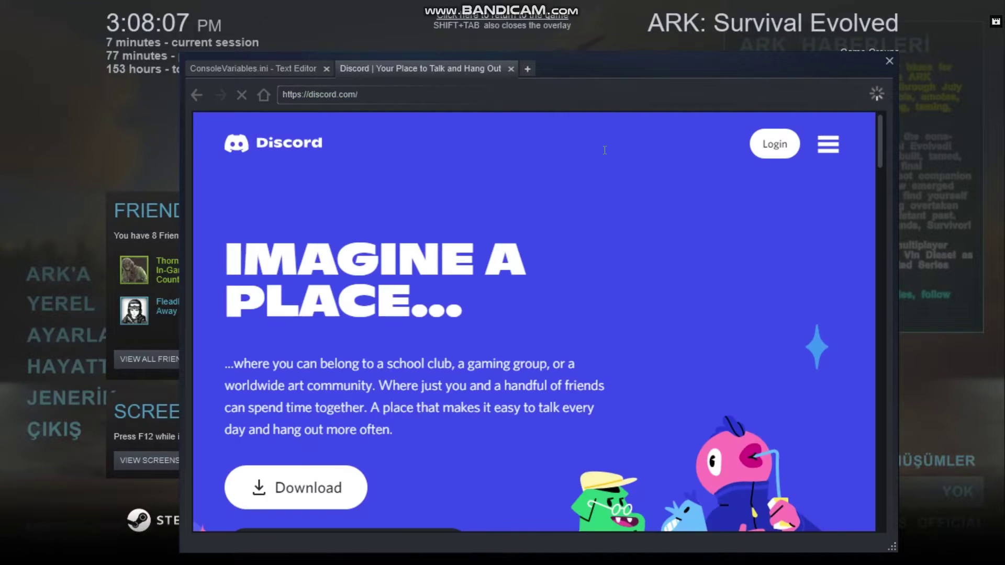
pyautogui.click(775, 146)
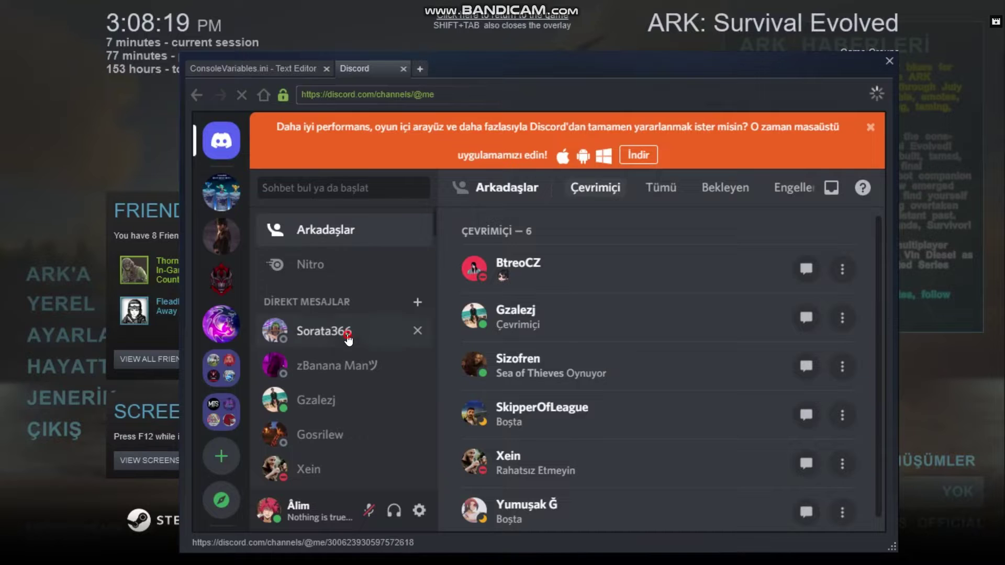
# Open the first direct message conversation and copy its latest settings message, from [Startup] through r.SceneColorFringeQuality=0
pyautogui.click(324, 331)
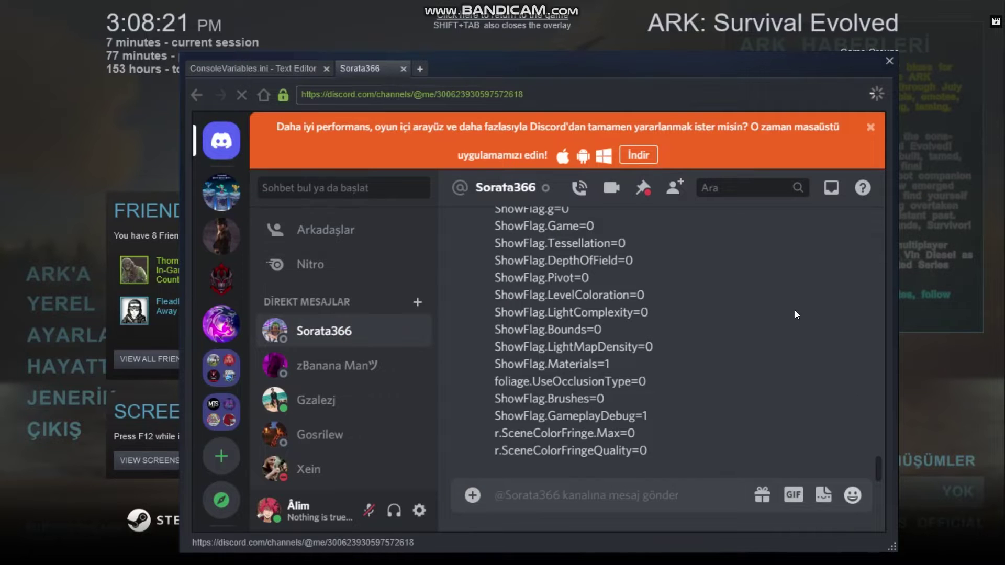
pyautogui.scroll(3, 712, 391)
pyautogui.scroll(2, 614, 397)
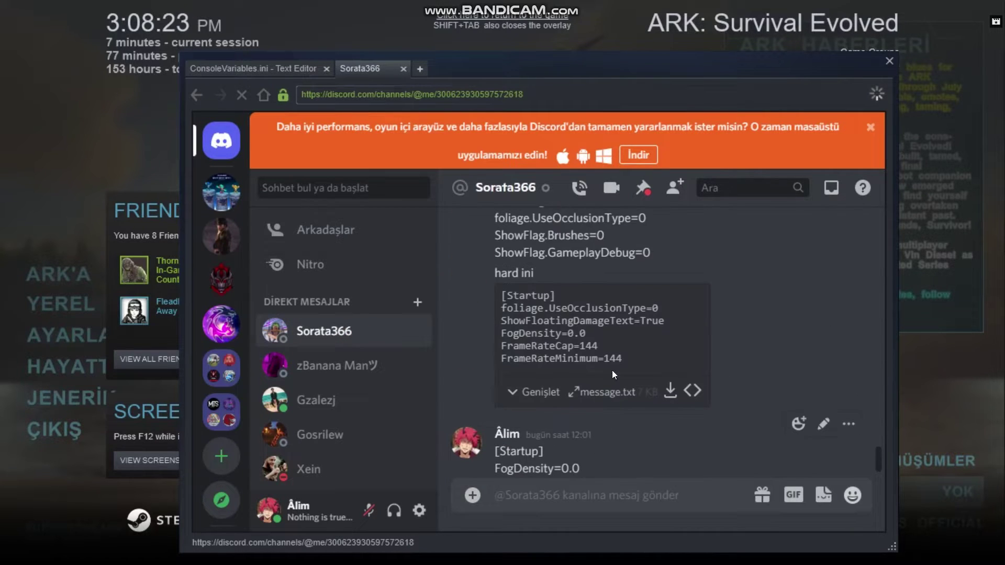
pyautogui.scroll(10, 635, 331)
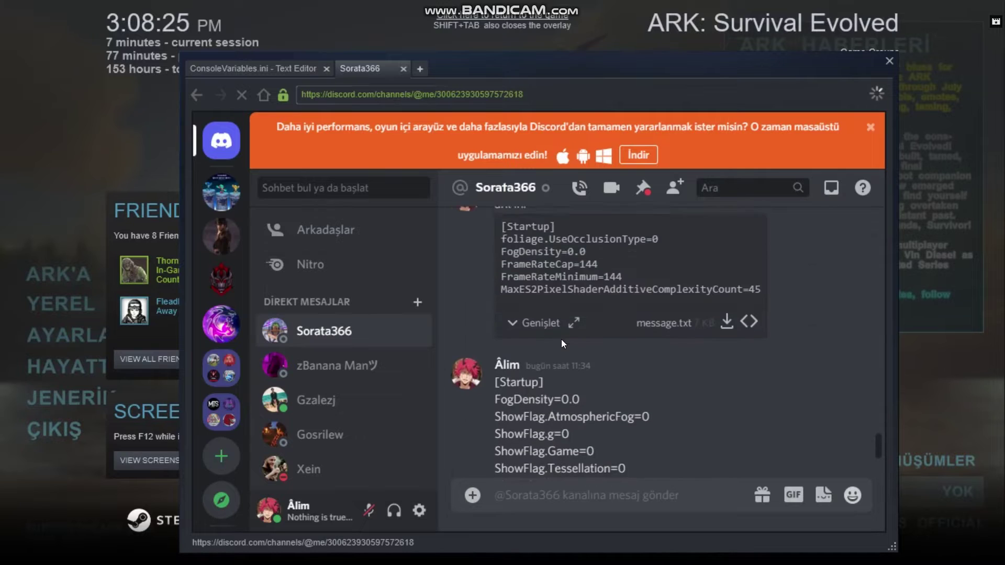
pyautogui.scroll(-8, 561, 340)
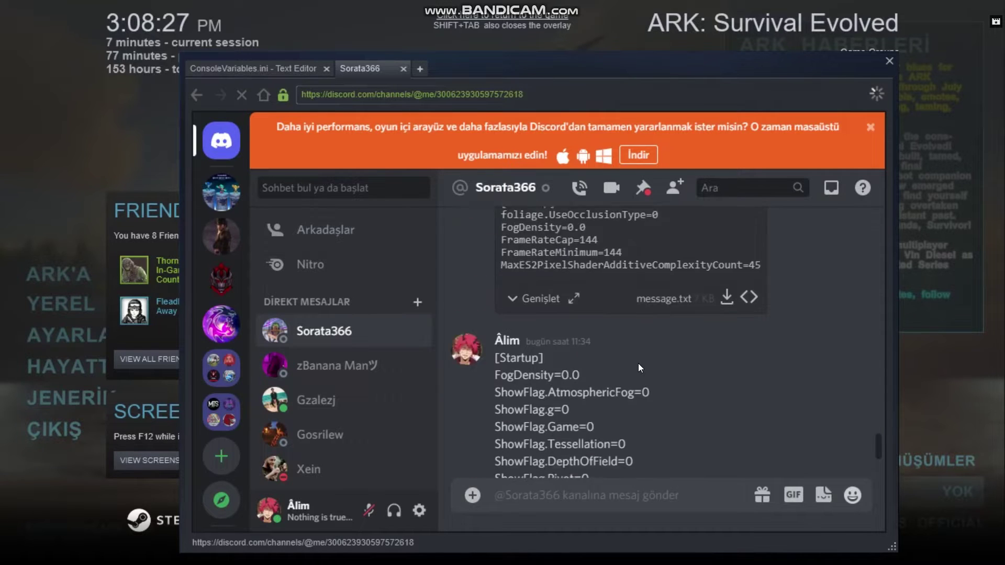
pyautogui.scroll(-3, 627, 363)
pyautogui.scroll(5, 638, 385)
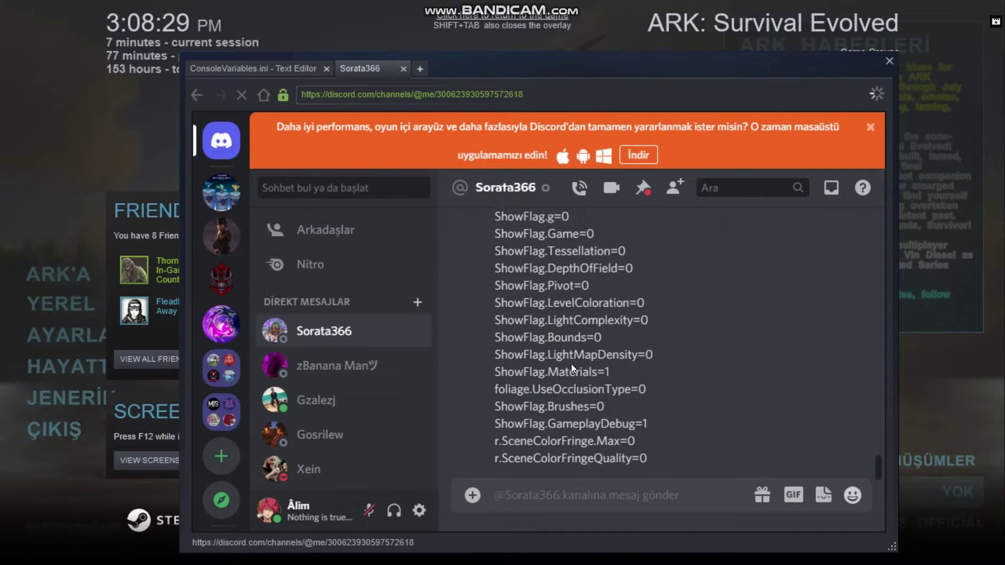
pyautogui.moveTo(498, 275); pyautogui.dragTo(664, 448)
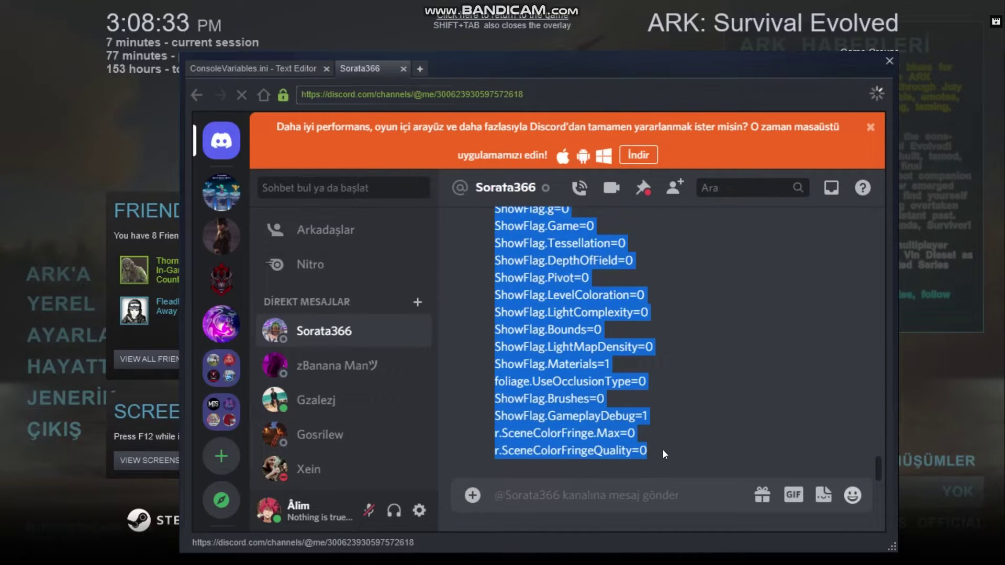
# Paste the copied [Startup] settings into the emptied ConsoleVariables.ini and check the pasted lines
pyautogui.click(287, 74)
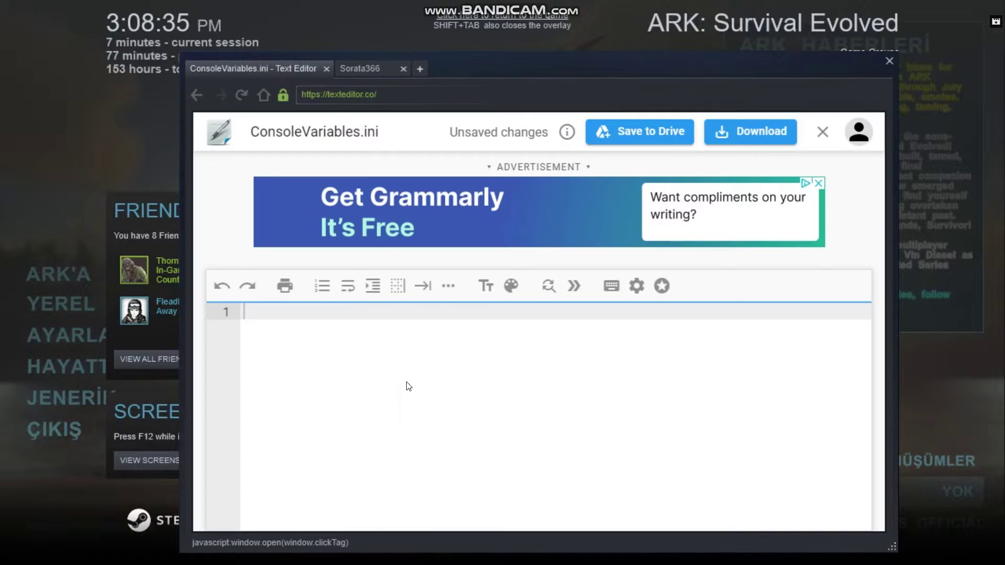
pyautogui.hotkey('ctrl', 'v')
pyautogui.scroll(3, 481, 375)
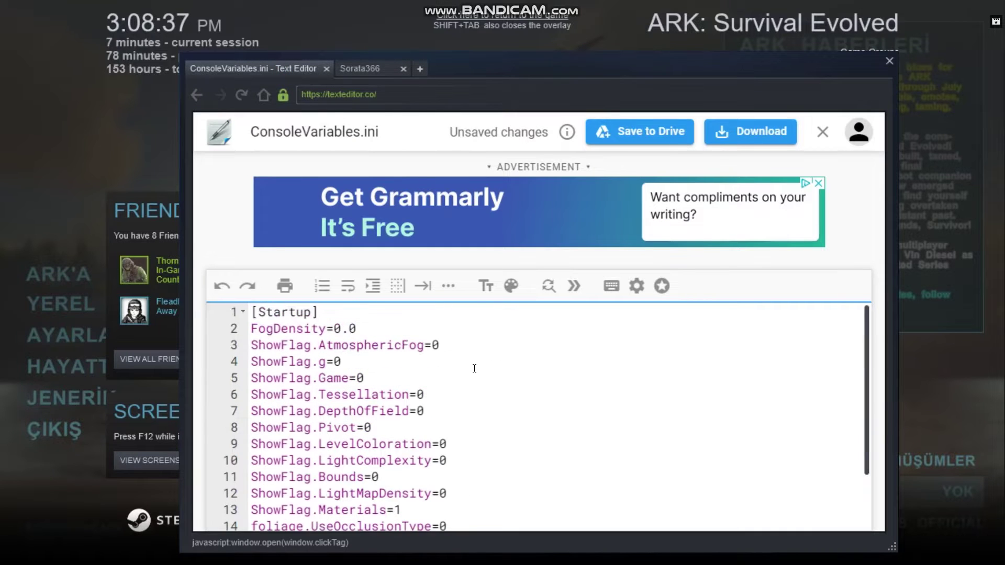
pyautogui.scroll(-3, 460, 352)
# Download the edited file over ConsoleVariables.ini in C:\Program Files (x86)\steam\steamapps\common\ARK\Engine\Config
pyautogui.click(739, 134)
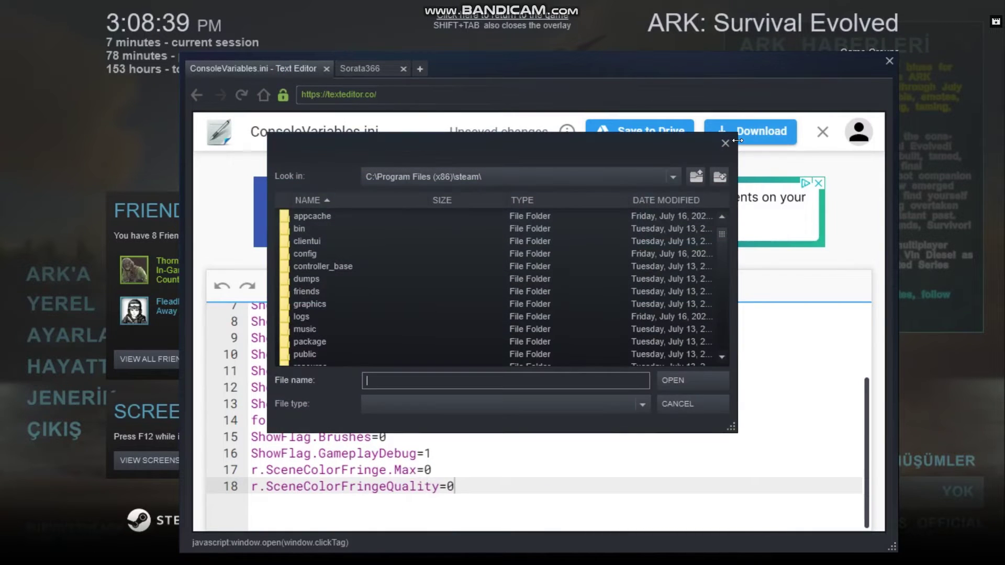
pyautogui.scroll(-3, 323, 334)
pyautogui.doubleClick(314, 304)
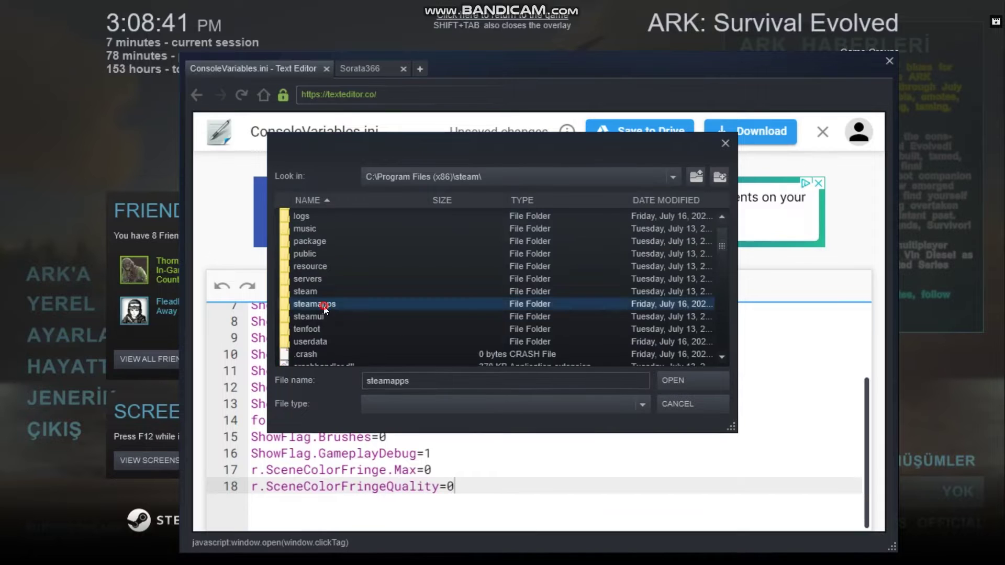
pyautogui.doubleClick(319, 219)
pyautogui.doubleClick(319, 218)
pyautogui.doubleClick(319, 218)
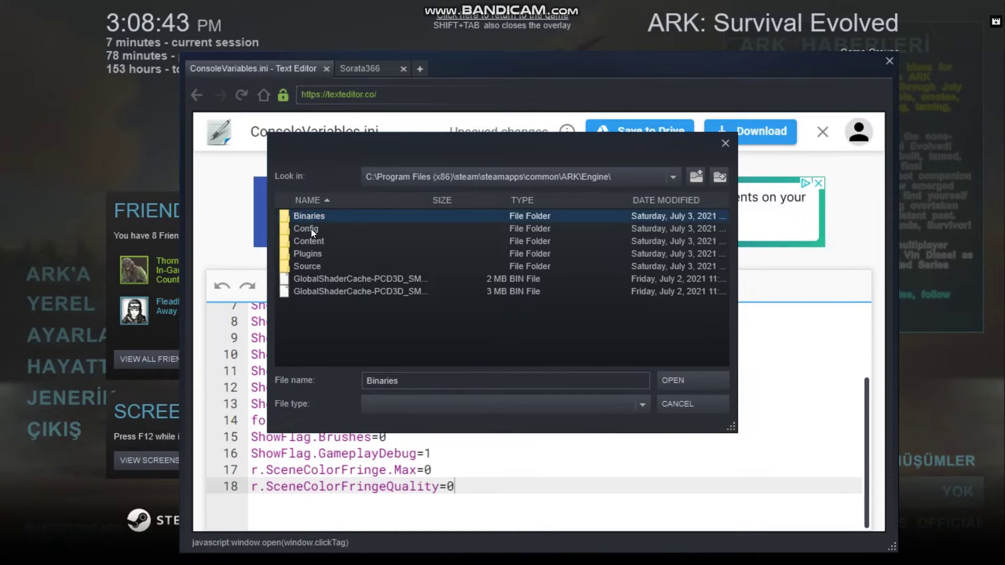
pyautogui.doubleClick(311, 228)
pyautogui.scroll(-3, 340, 335)
pyautogui.doubleClick(344, 349)
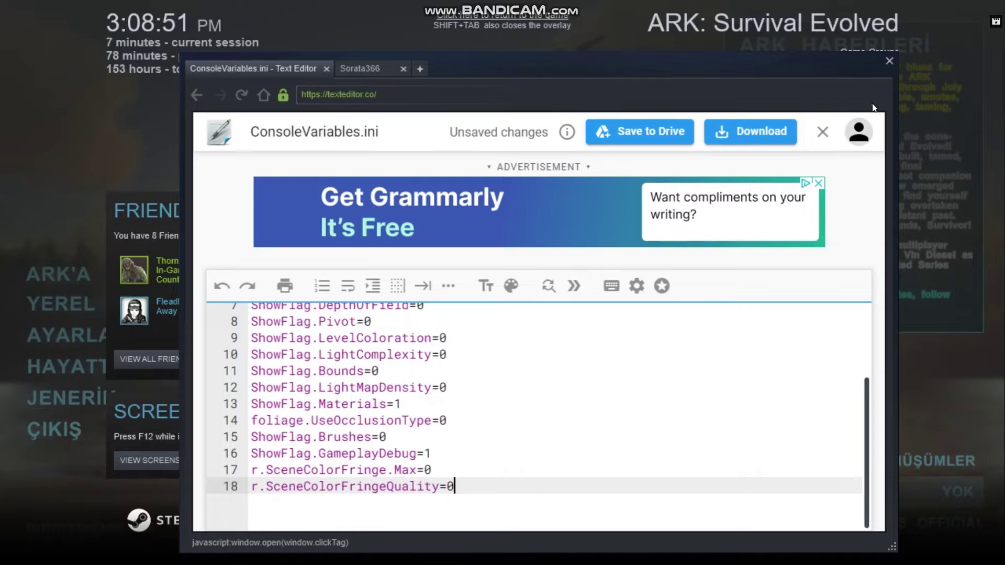
# Close the overlay browser, agree to leave the text editor page, and return to the game's main menu
pyautogui.click(893, 61)
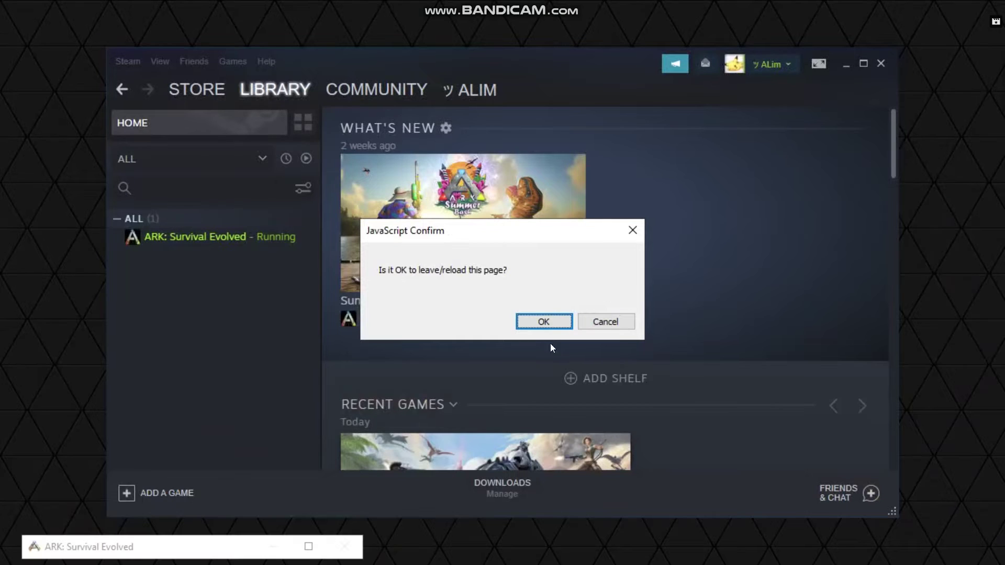
pyautogui.click(543, 321)
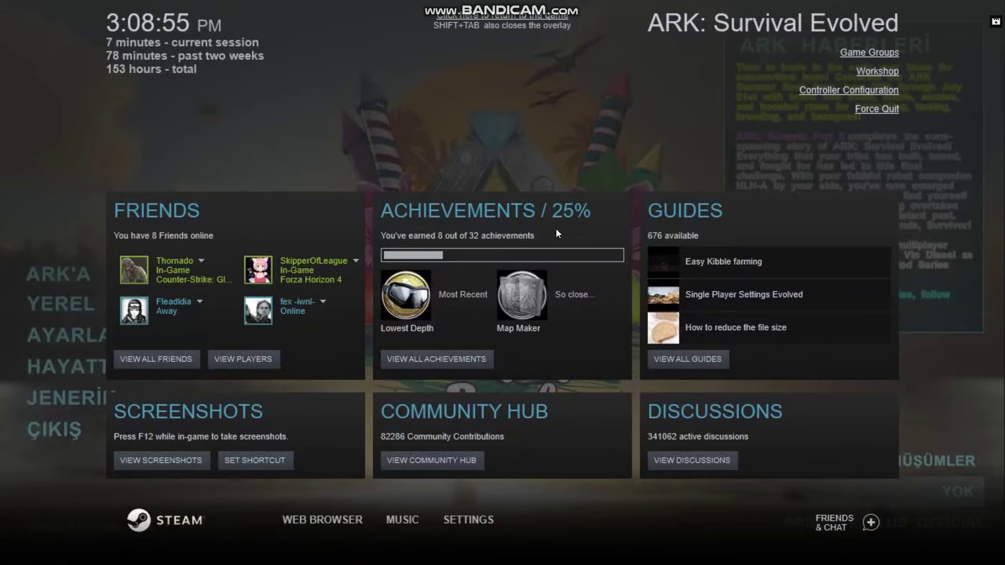
pyautogui.hotkey('shift', 'Tab')
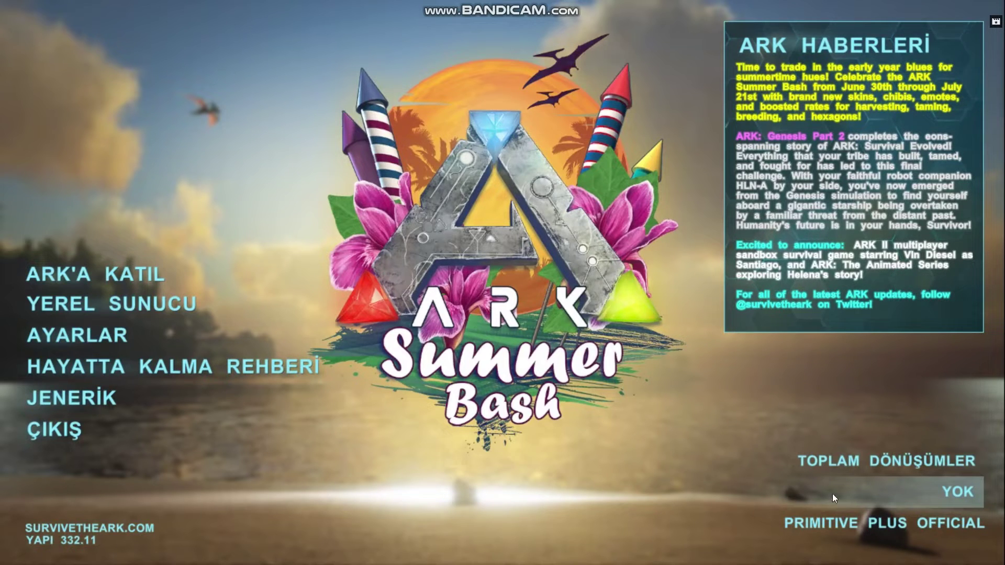
# Restart the game in Primitive Plus Official mode, and switch back to no total conversion (YOK) with a second restart
pyautogui.click(899, 523)
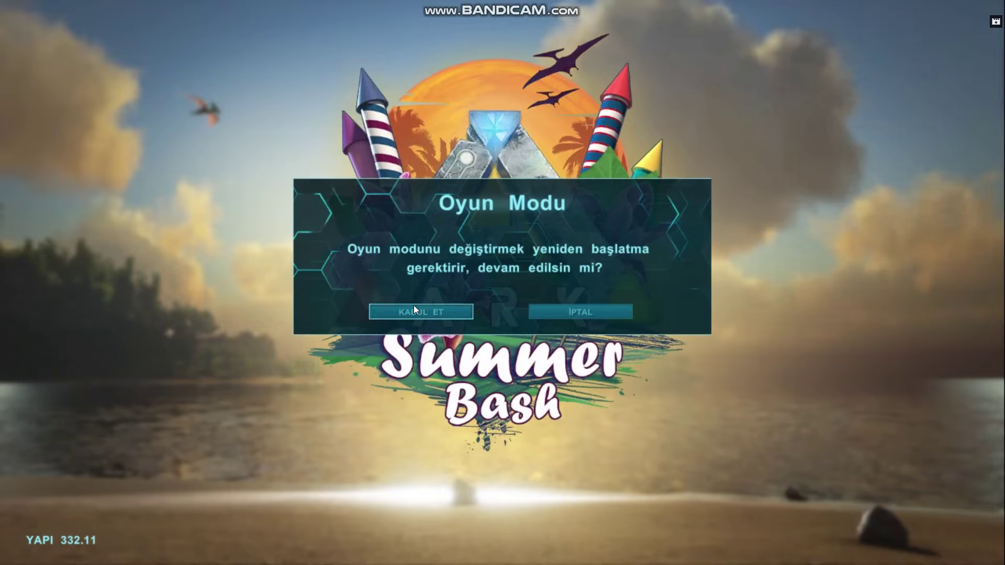
pyautogui.click(414, 310)
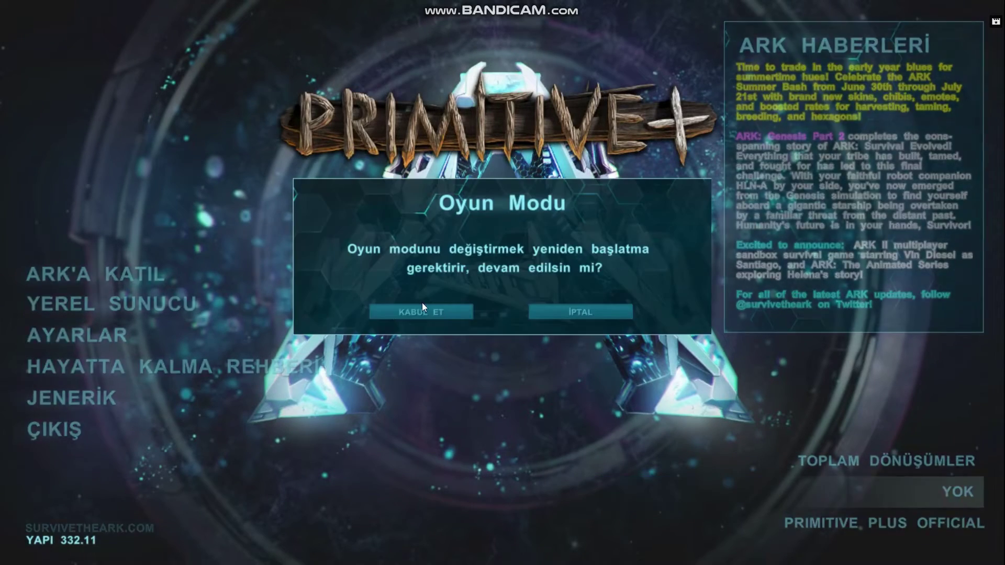
pyautogui.click(388, 315)
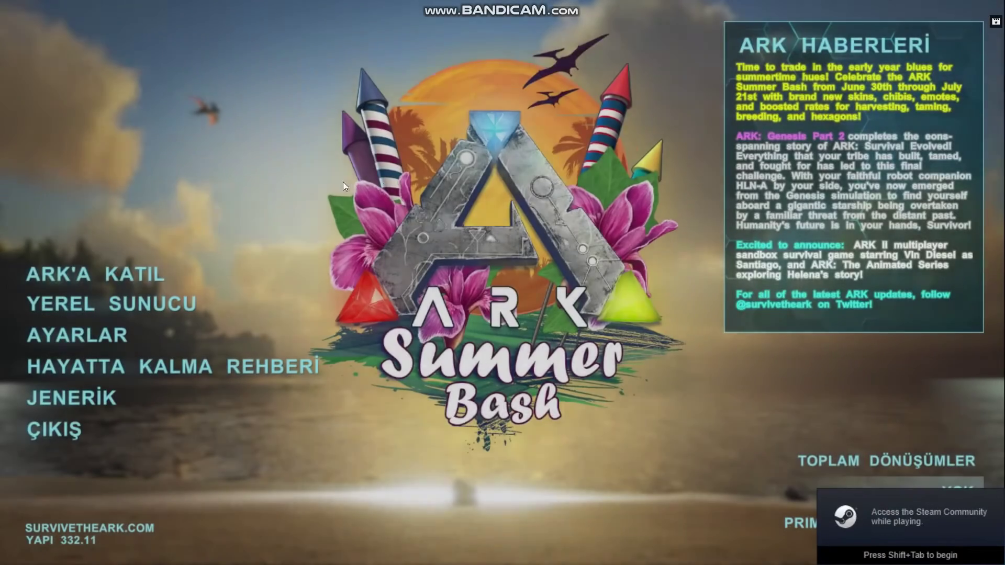
pyautogui.click(139, 270)
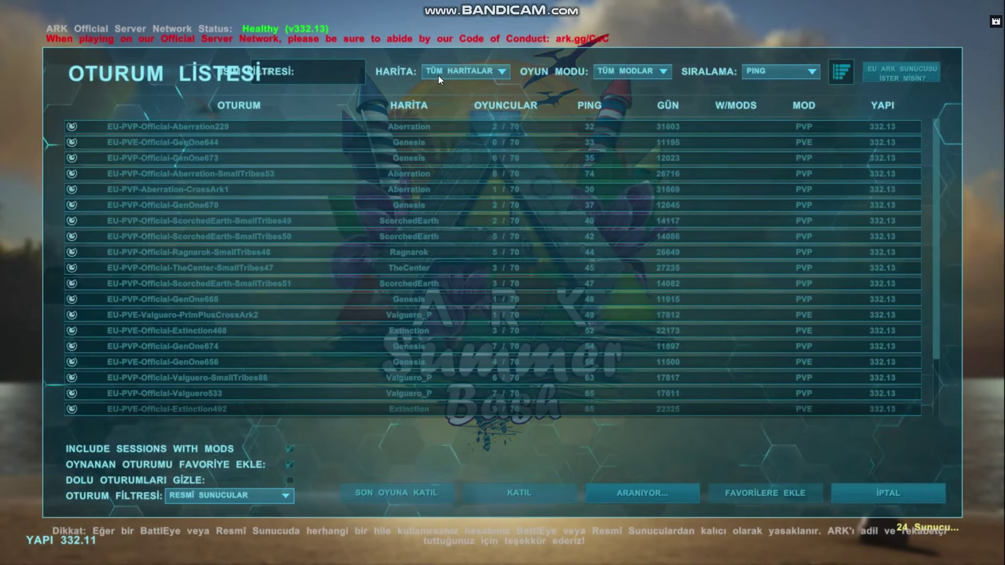
pyautogui.click(868, 488)
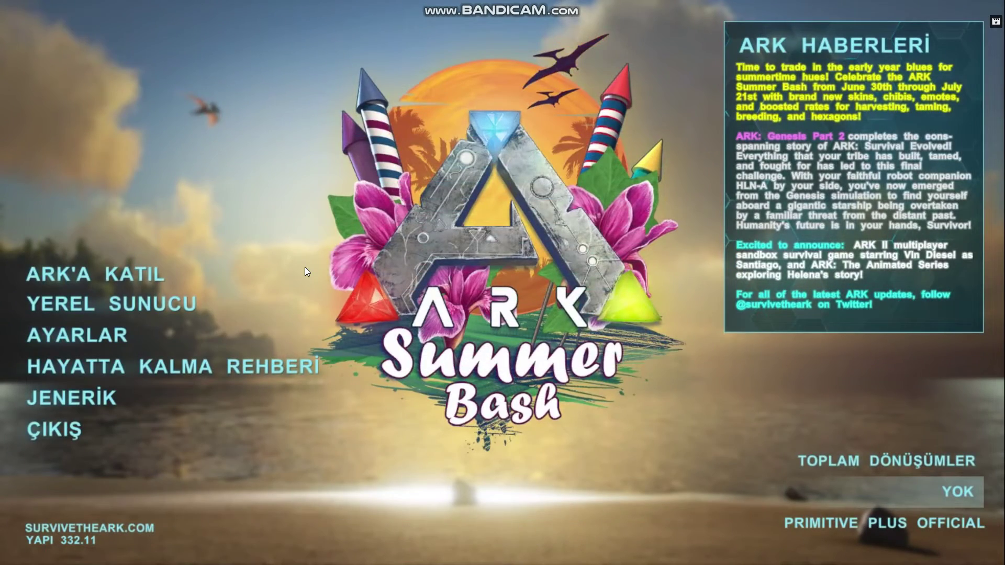
# Reopen the Steam overlay, dismiss the profile pop-up and load the c: drive index in the in-game browser
pyautogui.hotkey('shift', 'Tab')
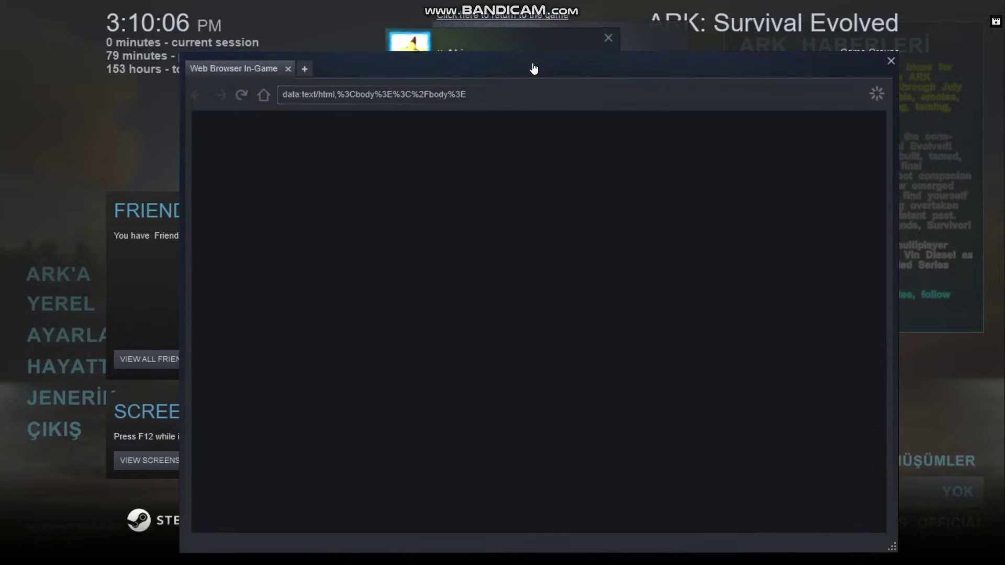
pyautogui.click(608, 38)
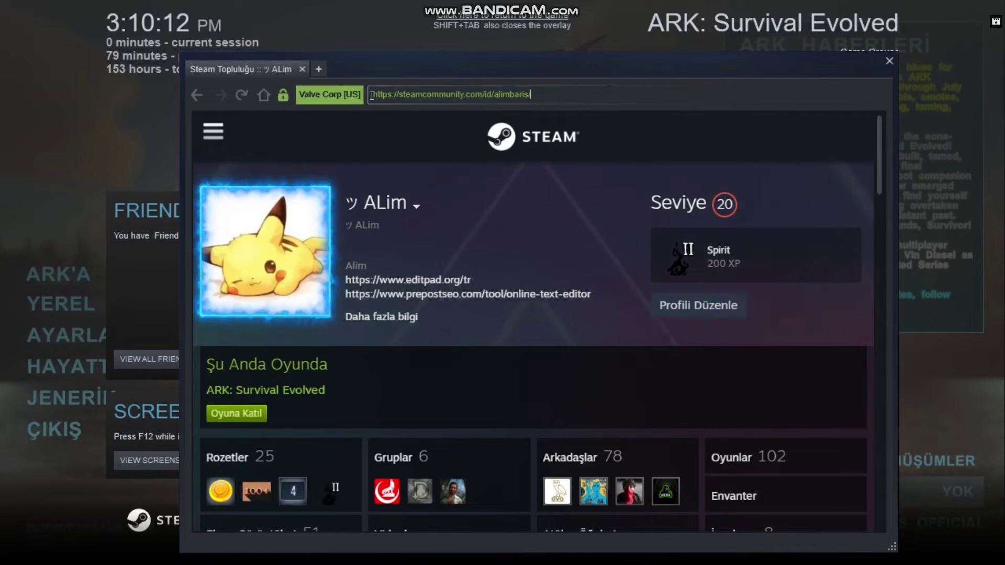
pyautogui.click(567, 96)
pyautogui.press('BackSpace')
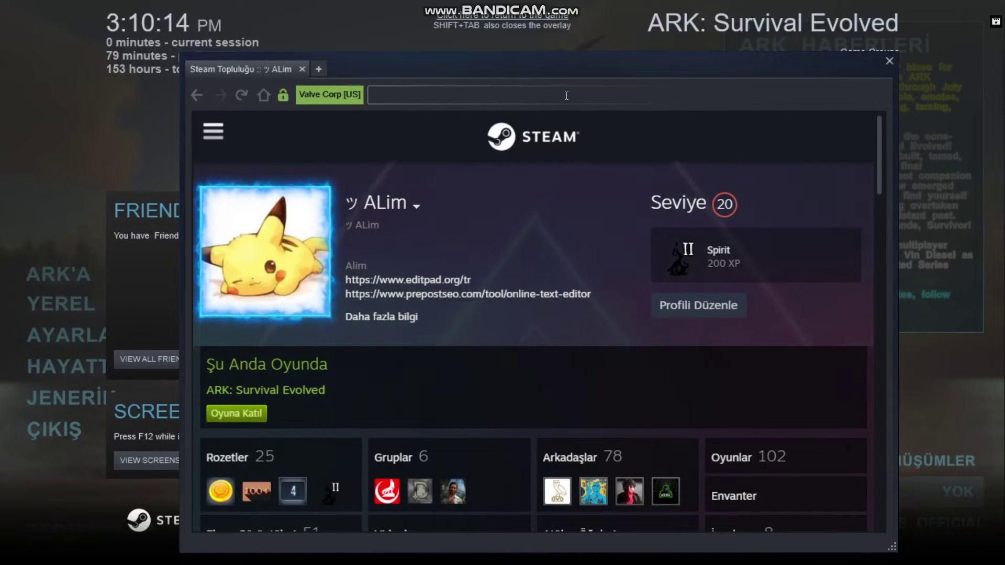
pyautogui.write('c:')
pyautogui.press('Return')
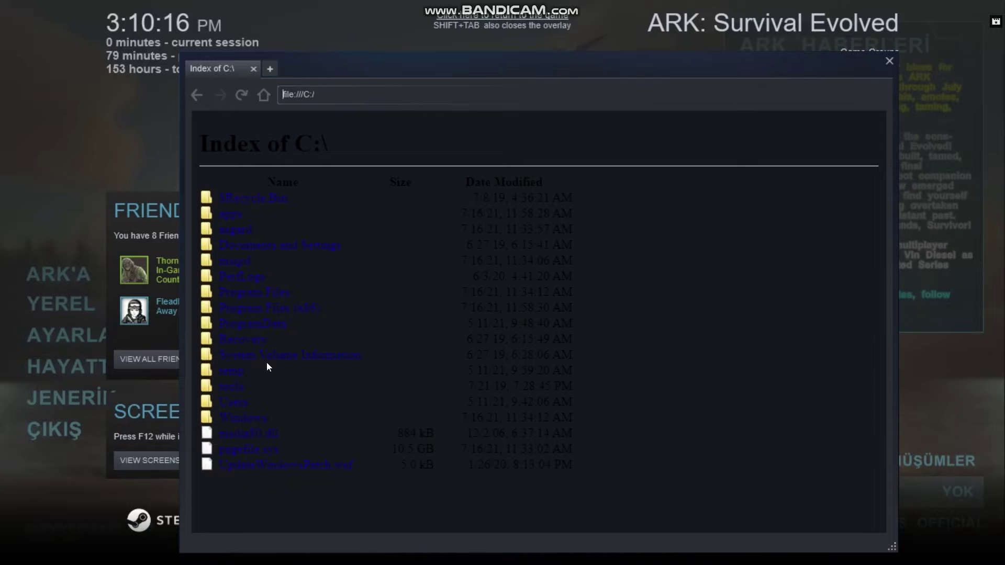
# Browse from the C: drive index to Program Files (x86)\Steam\steamapps\common\ARK\Engine\Config
pyautogui.click(283, 309)
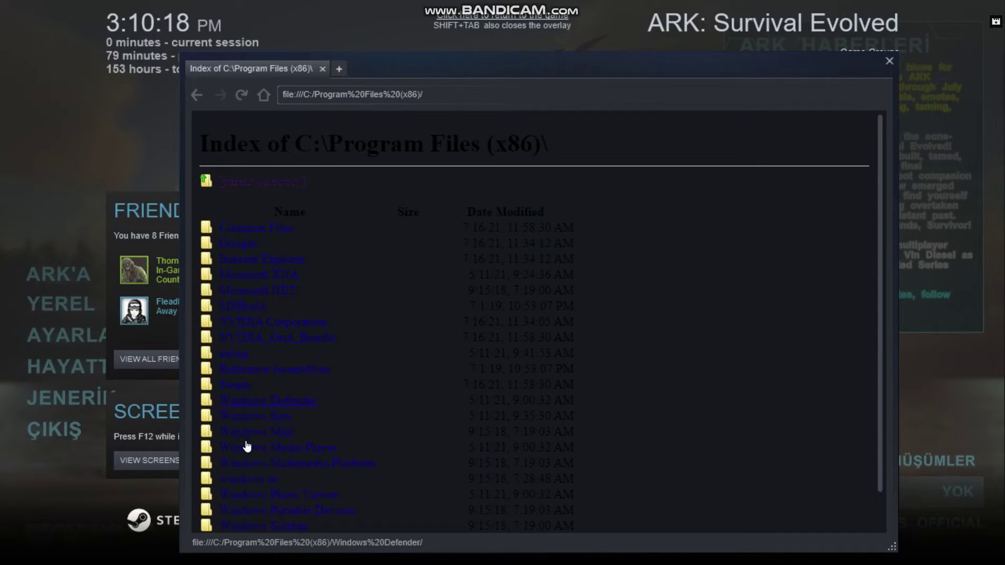
pyautogui.scroll(-1, 223, 390)
pyautogui.click(226, 348)
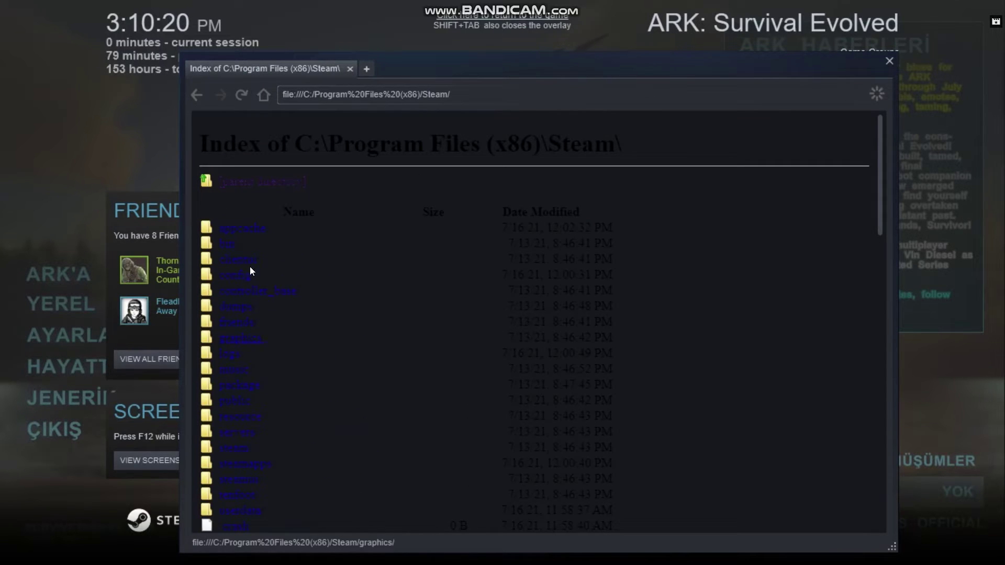
pyautogui.click(250, 466)
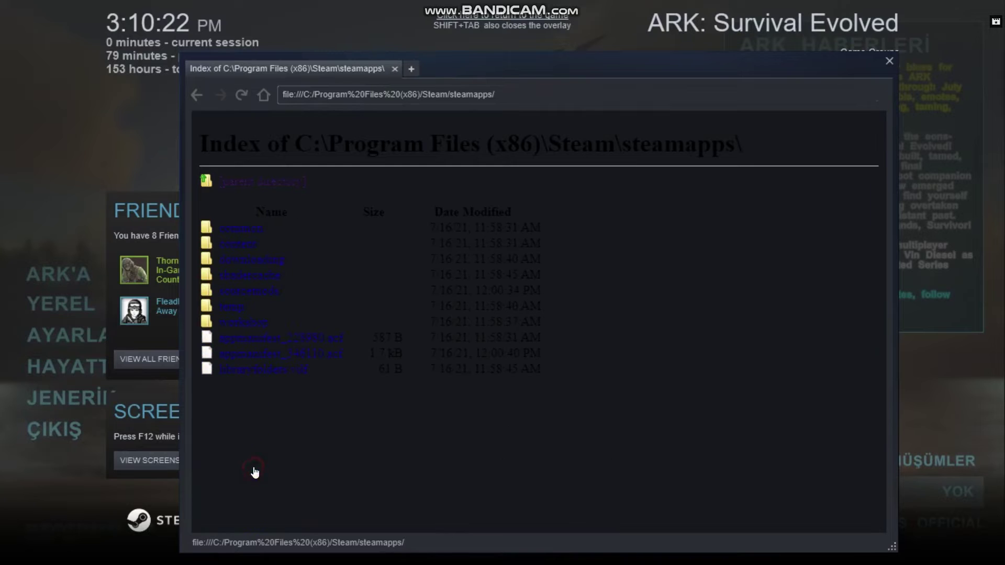
pyautogui.click(233, 231)
pyautogui.click(233, 231)
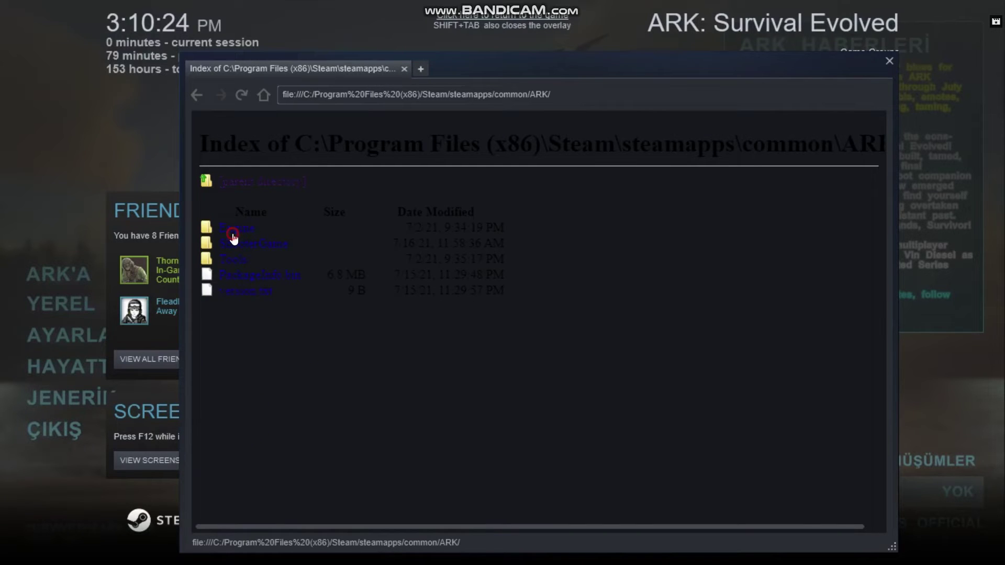
pyautogui.click(233, 232)
pyautogui.click(238, 245)
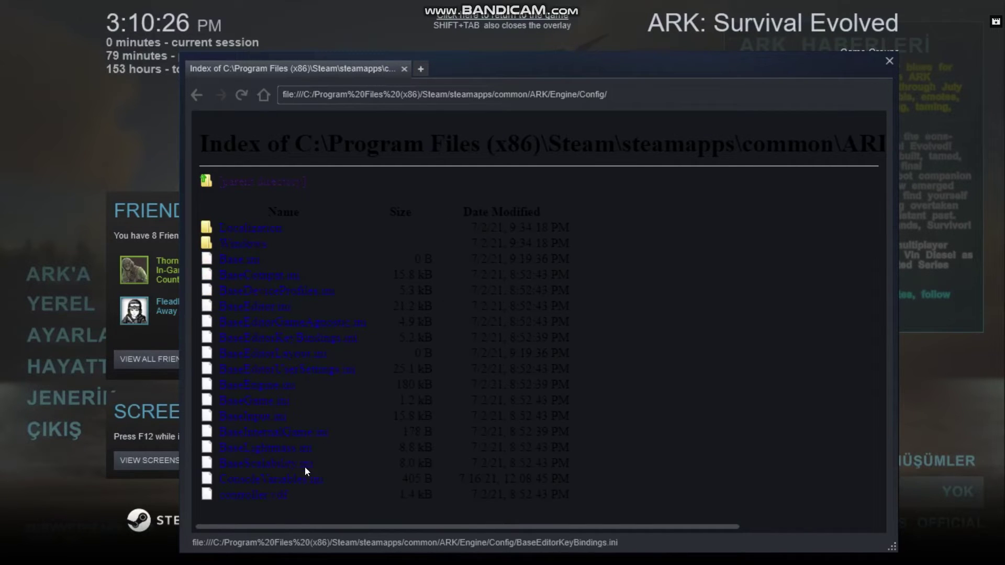
# View ConsoleVariables.ini to check the saved [Startup] lines, and close the browser and overlay to return to the game
pyautogui.click(284, 489)
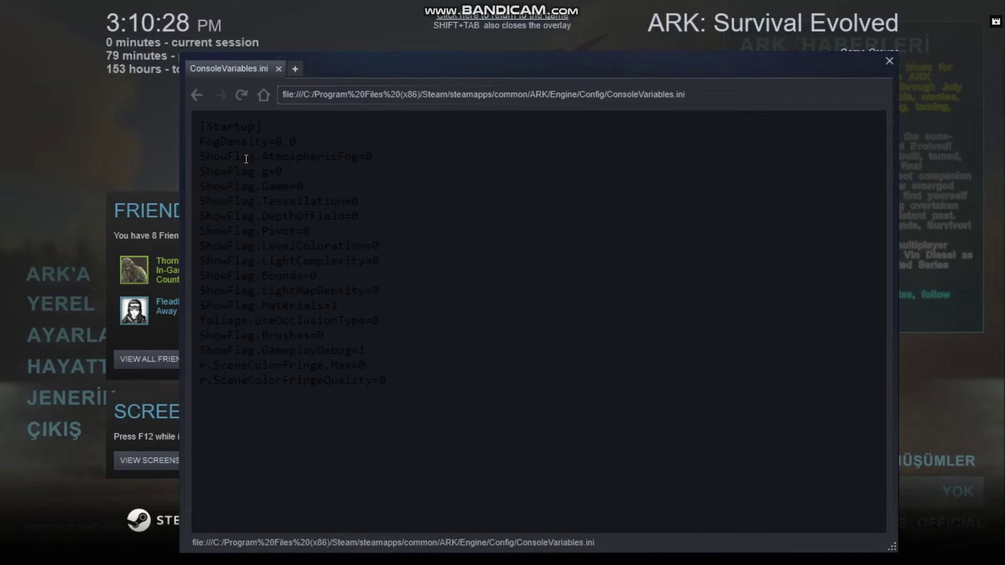
pyautogui.moveTo(212, 124); pyautogui.dragTo(299, 425)
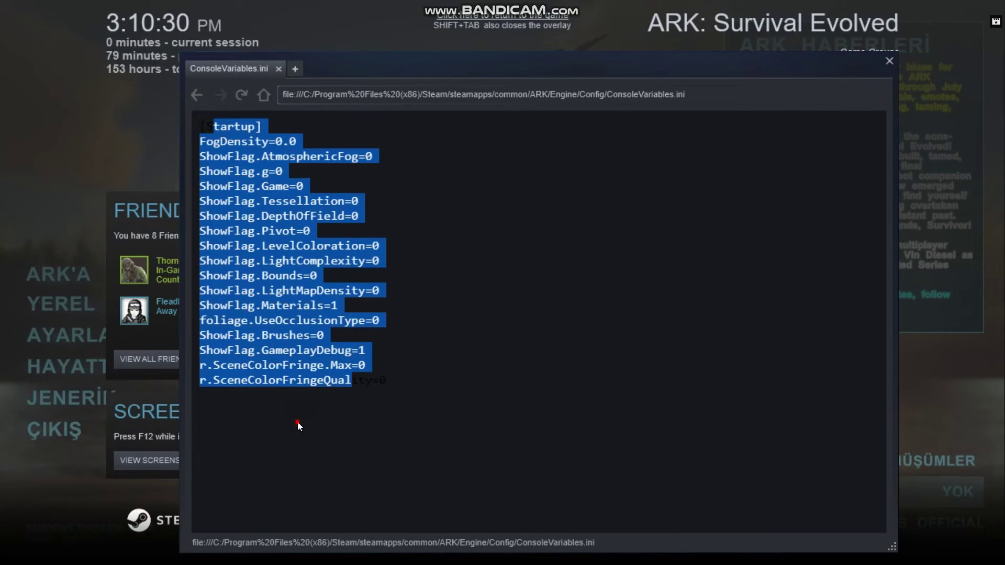
pyautogui.click(564, 342)
pyautogui.click(279, 69)
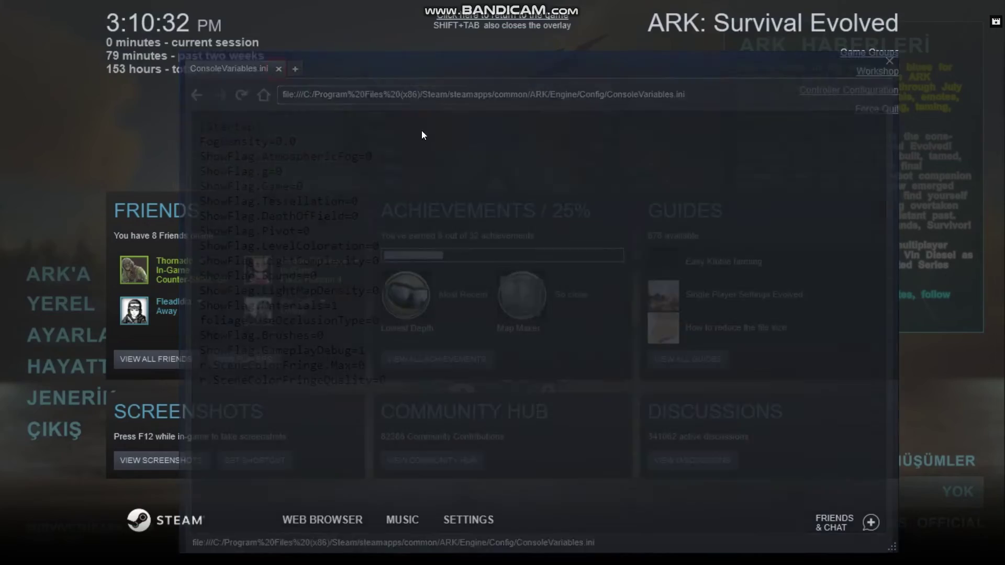
pyautogui.hotkey('shift', 'Tab')
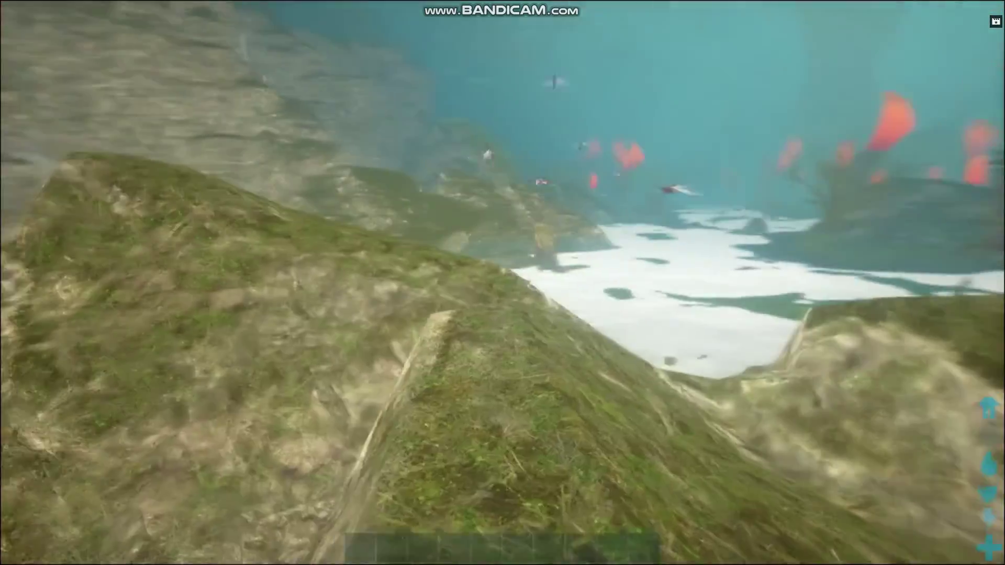
# Move through the underwater terrain in the game to examine the fog, foliage and visibility with the custom settings
pyautogui.press('w')
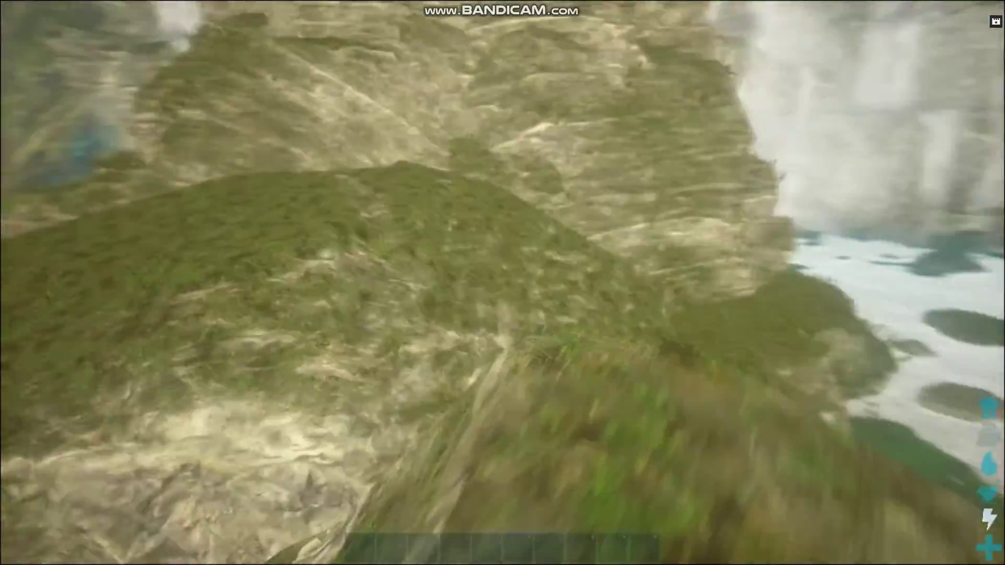
pyautogui.press('w')
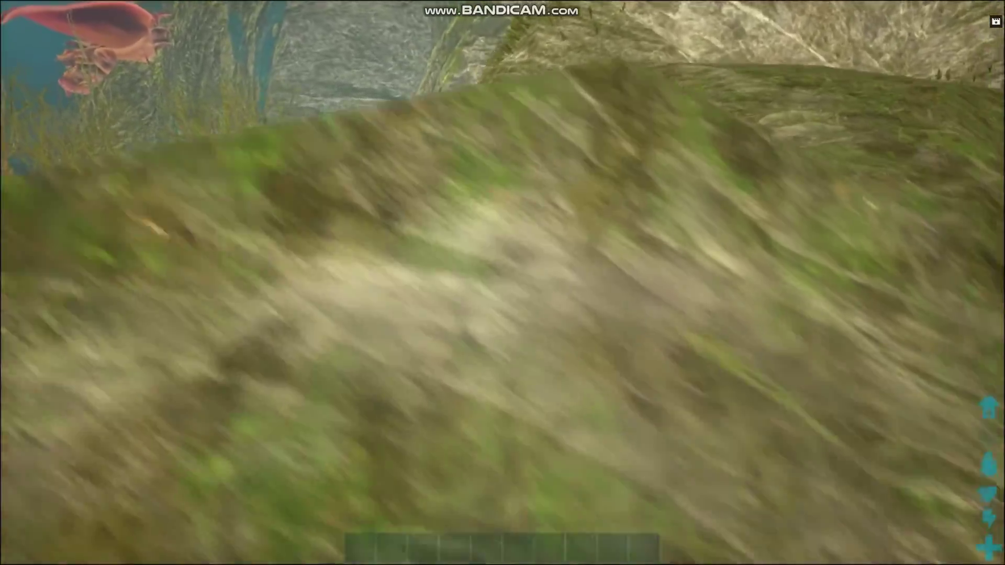
pyautogui.press('w')
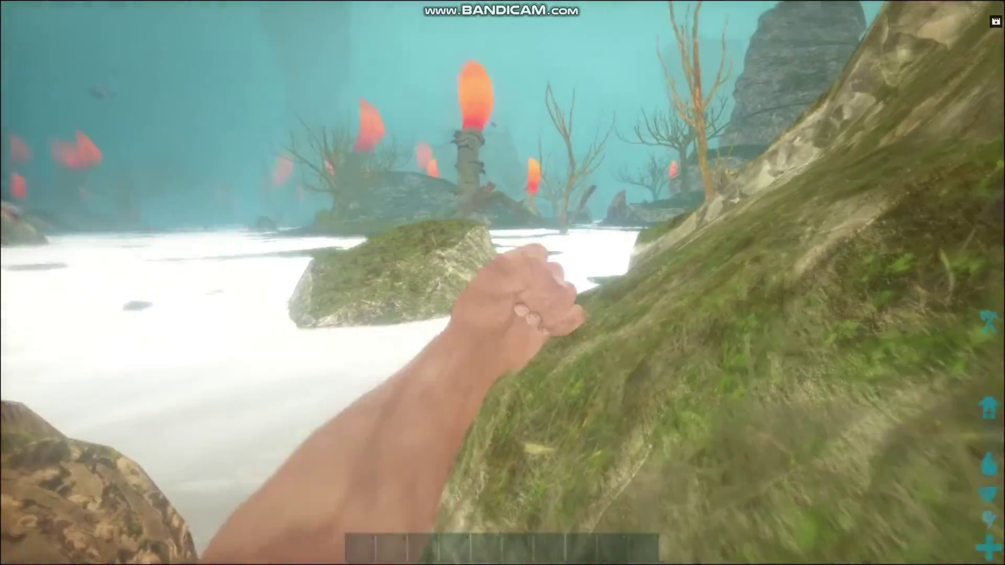
pyautogui.click(503, 282)
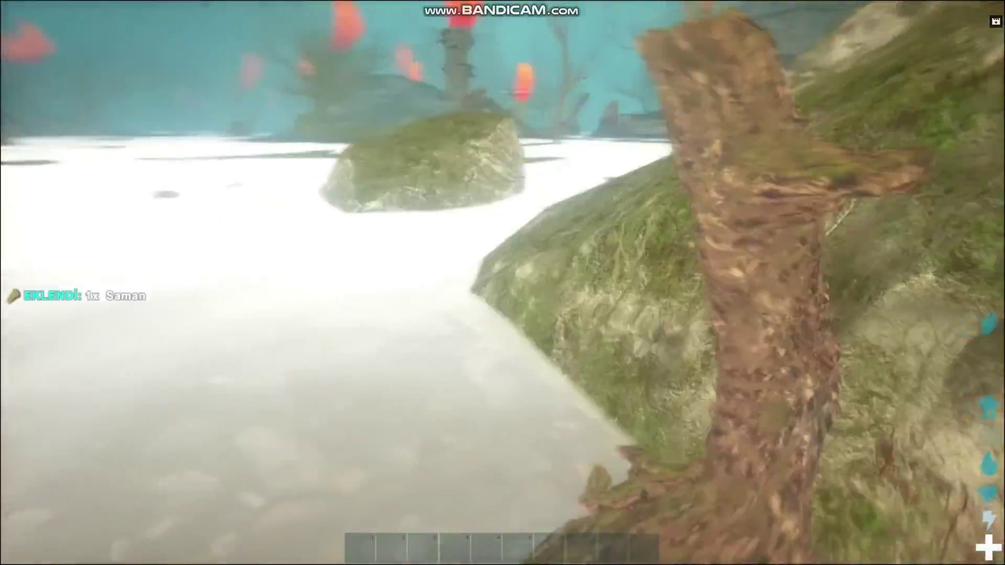
pyautogui.press('w')
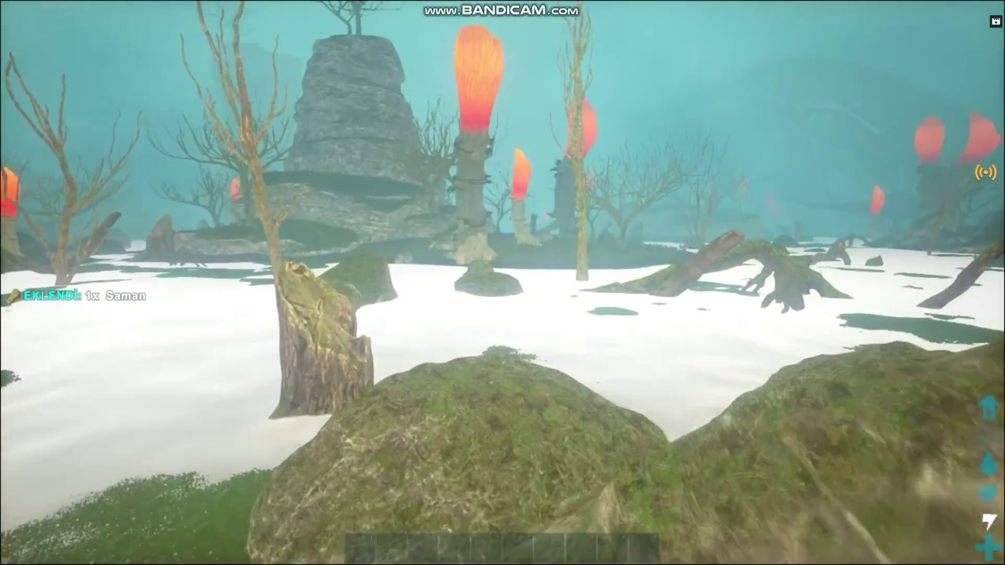
pyautogui.press('w')
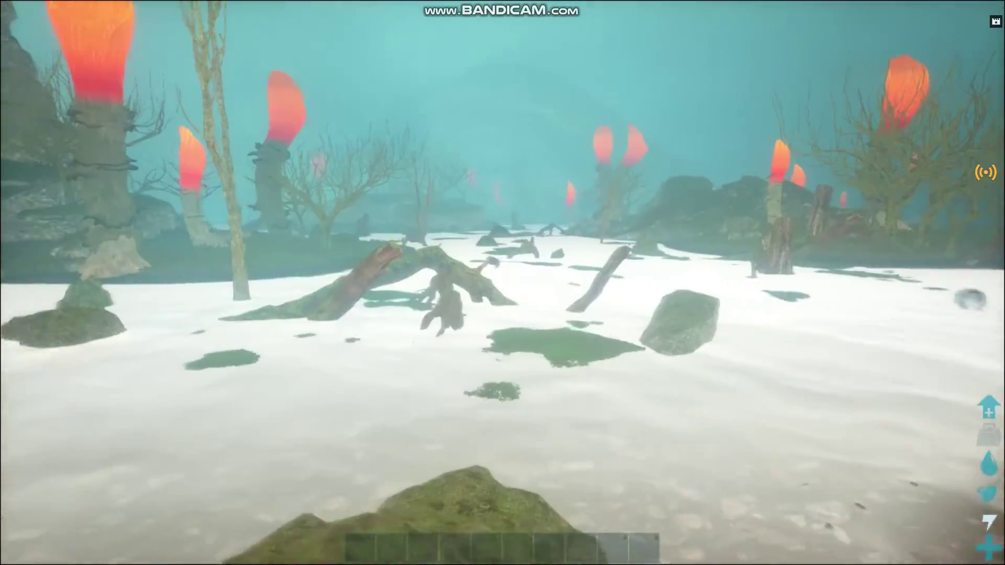